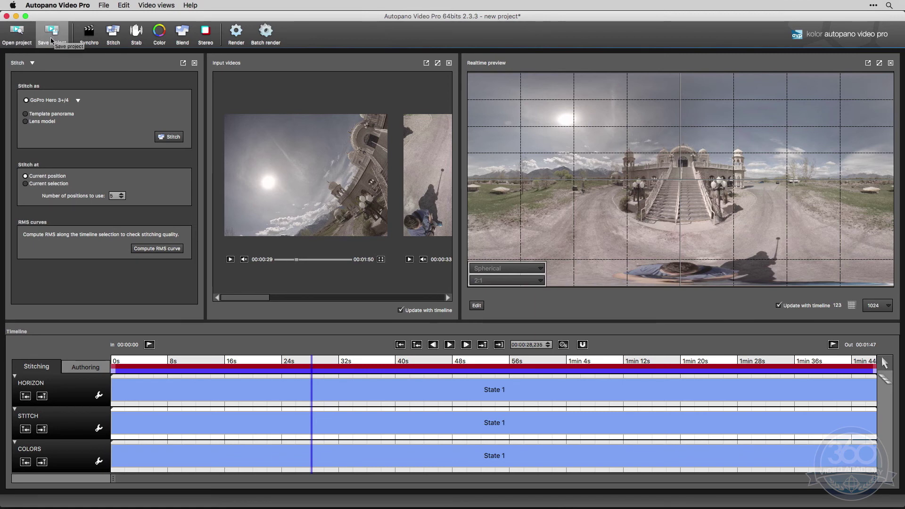
- Examine the synchronization, stitch, stabilization, color, blend and stereo settings of the panoramic video project
{"action": "left_click", "coordinate": [87, 36]}
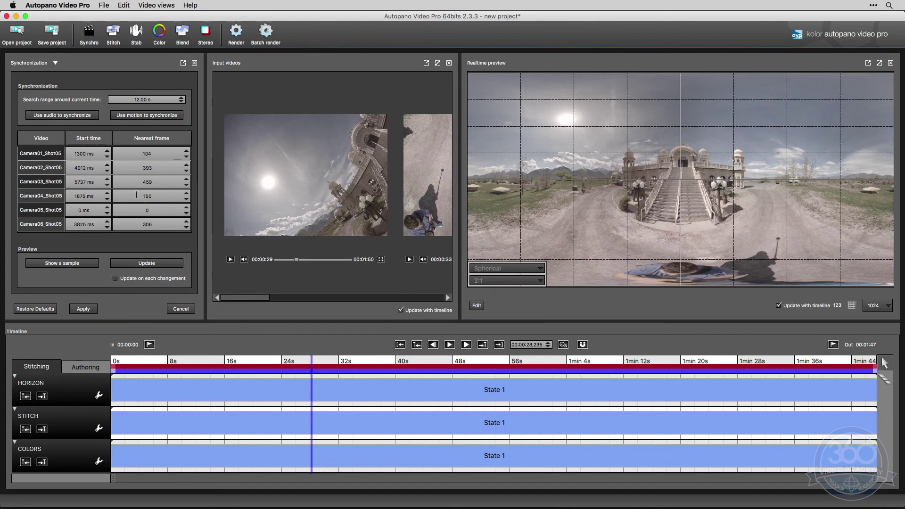
{"action": "left_click", "coordinate": [113, 33]}
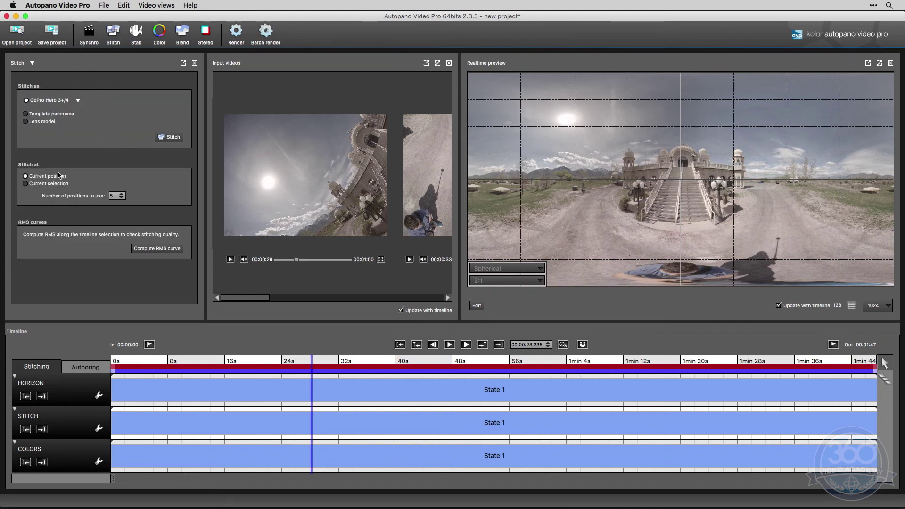
{"action": "left_click", "coordinate": [137, 33]}
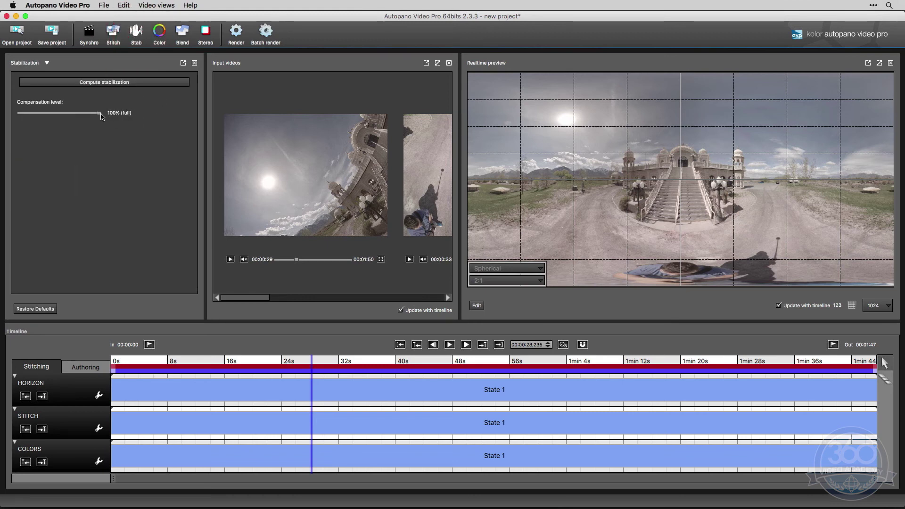
{"action": "mouse_move", "coordinate": [99, 114]}
{"action": "left_mouse_down"}
{"action": "mouse_move", "coordinate": [41, 114]}
{"action": "mouse_move", "coordinate": [114, 115]}
{"action": "left_mouse_up"}
{"action": "left_click", "coordinate": [156, 45]}
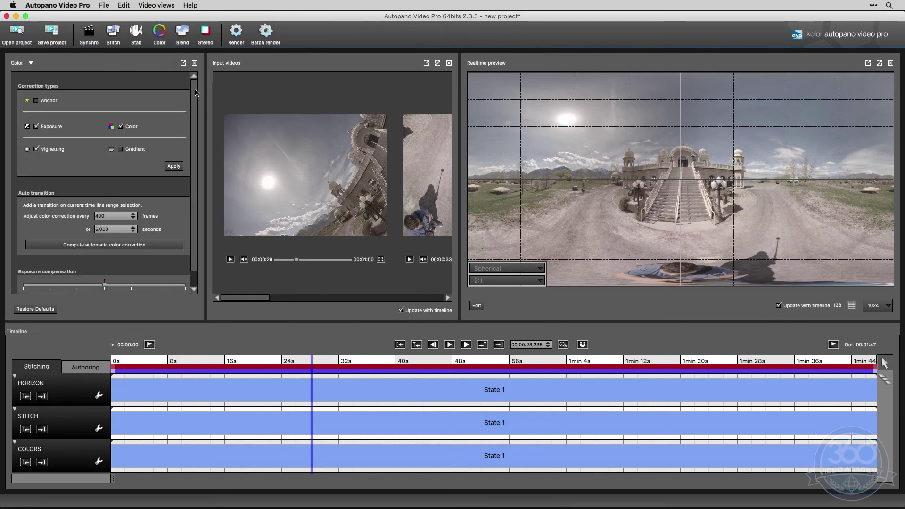
{"action": "mouse_move", "coordinate": [192, 111]}
{"action": "left_mouse_down"}
{"action": "mouse_move", "coordinate": [192, 125]}
{"action": "mouse_move", "coordinate": [192, 111]}
{"action": "left_mouse_up"}
{"action": "left_click", "coordinate": [182, 34]}
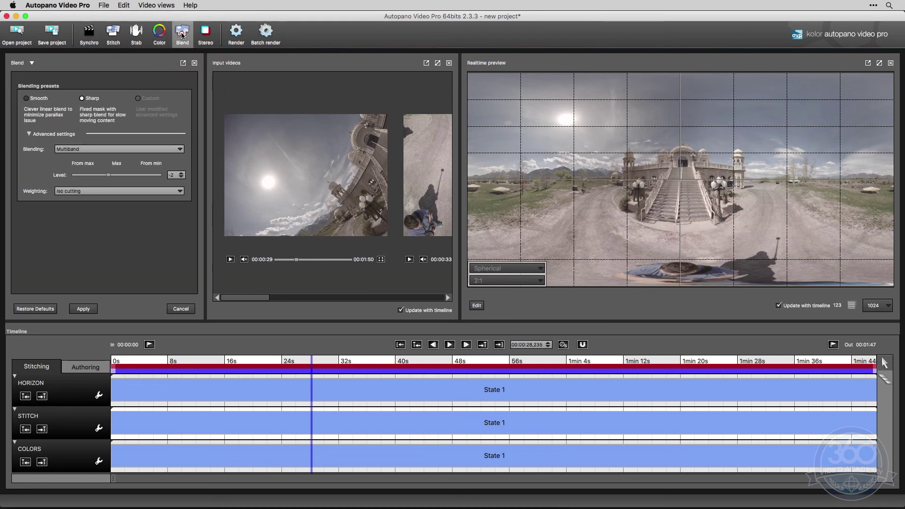
{"action": "left_click", "coordinate": [212, 35]}
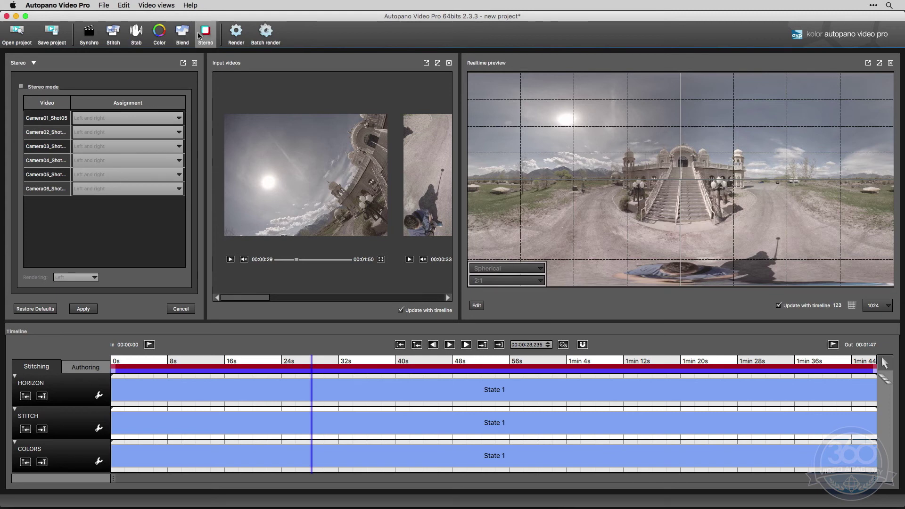
- Review the render settings and the available output types, and close them without rendering
{"action": "left_click", "coordinate": [238, 37]}
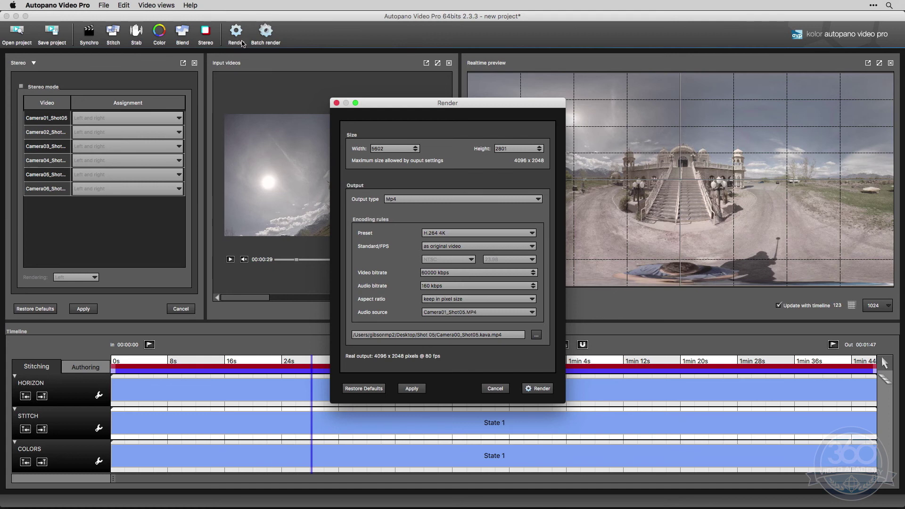
{"action": "left_click_drag", "start_coordinate": [413, 106], "coordinate": [413, 98]}
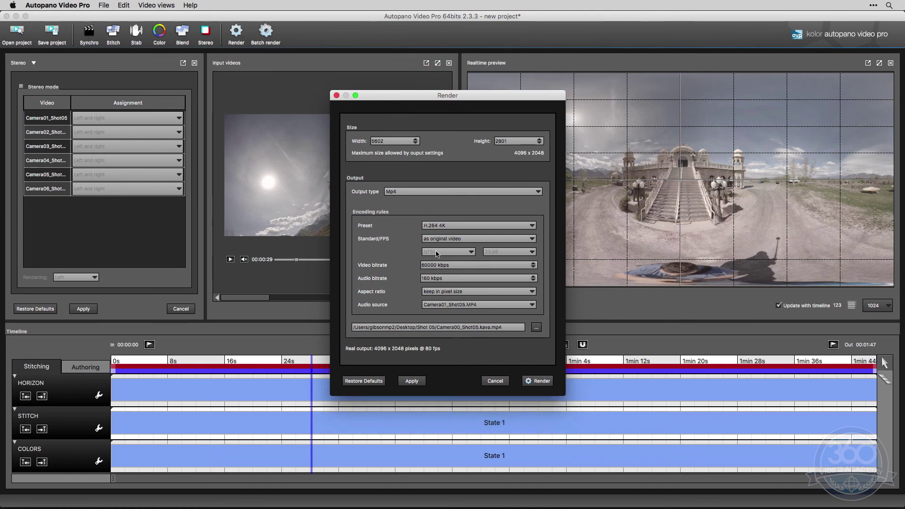
{"action": "left_click", "coordinate": [406, 192]}
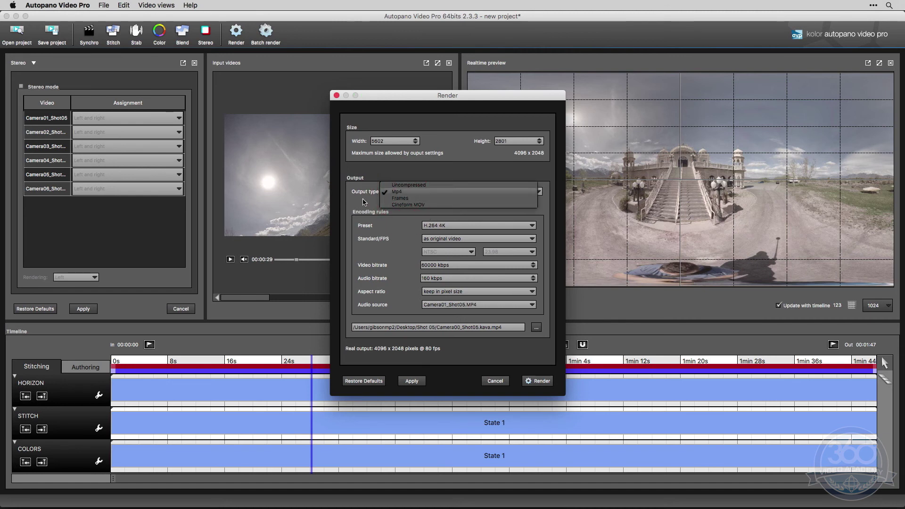
{"action": "left_click", "coordinate": [405, 192]}
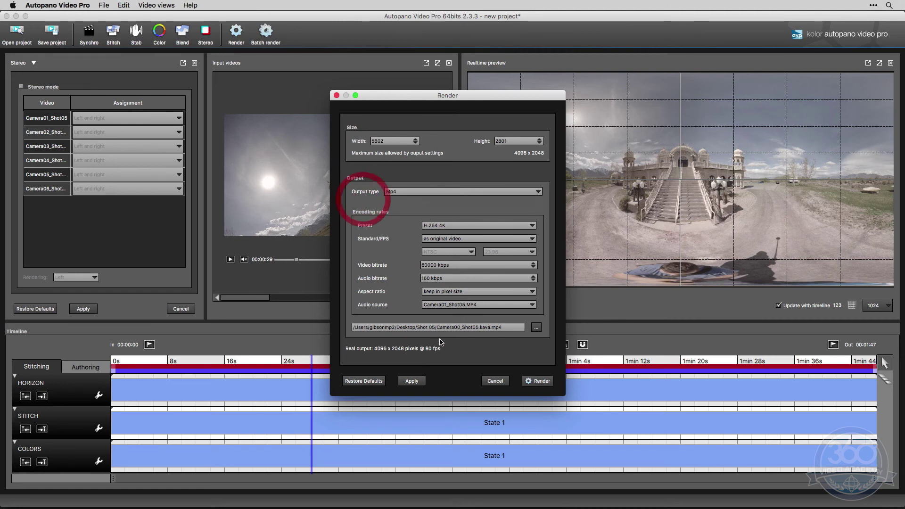
{"action": "left_click", "coordinate": [496, 381]}
- View the batch renderer and recheck the render settings, cancelling without rendering
{"action": "left_click", "coordinate": [266, 32]}
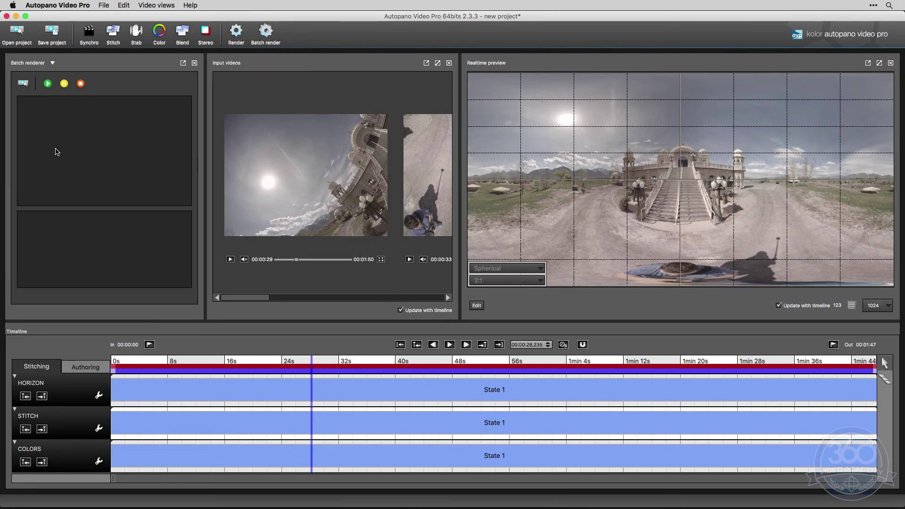
{"action": "left_click", "coordinate": [236, 32]}
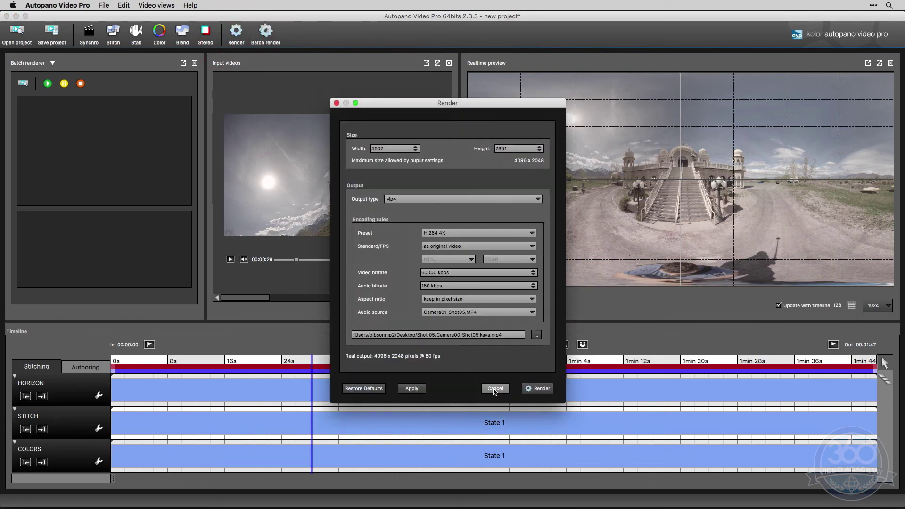
{"action": "left_click", "coordinate": [494, 390]}
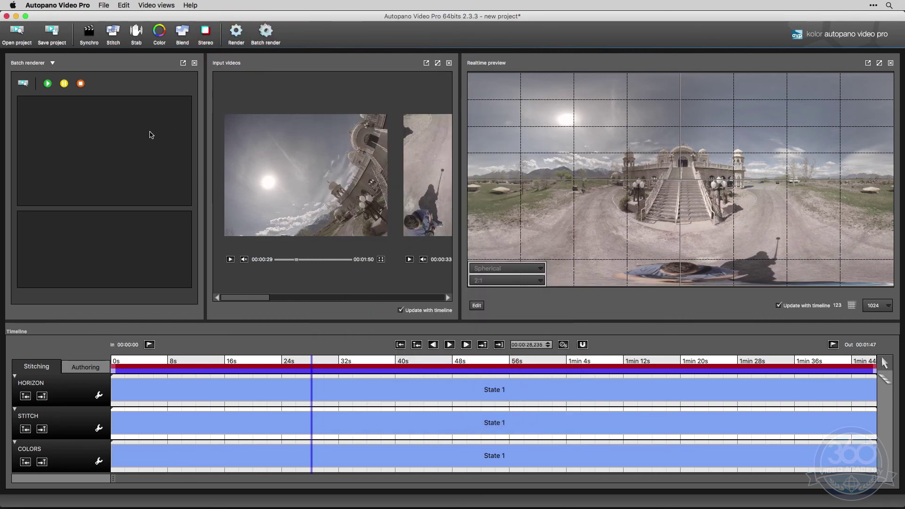
- Close the settings panel and widen the input videos view to about half of the workspace
{"action": "left_click", "coordinate": [195, 63]}
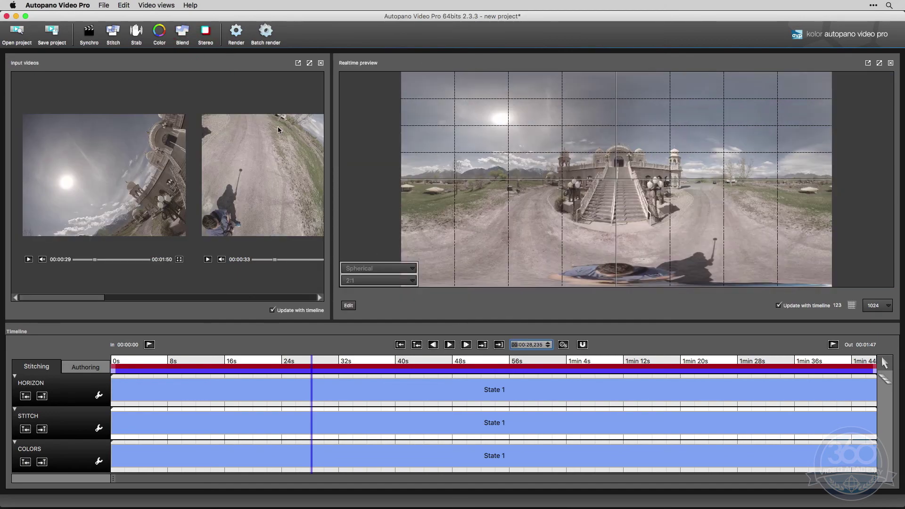
{"action": "left_click", "coordinate": [159, 33]}
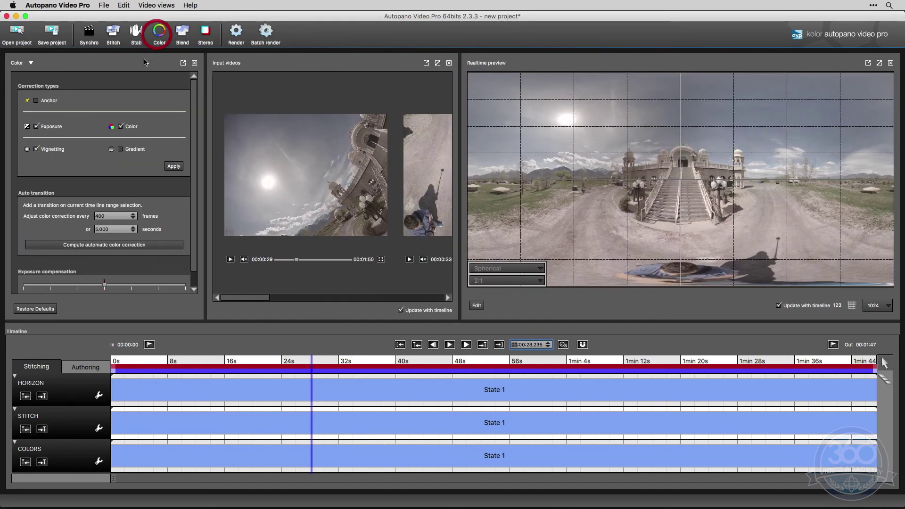
{"action": "left_click", "coordinate": [196, 64]}
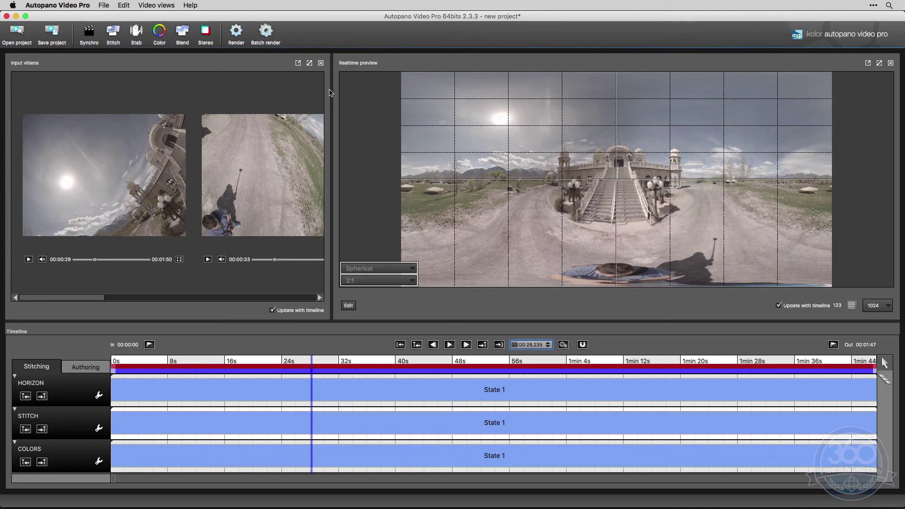
{"action": "left_click_drag", "start_coordinate": [330, 92], "coordinate": [453, 93]}
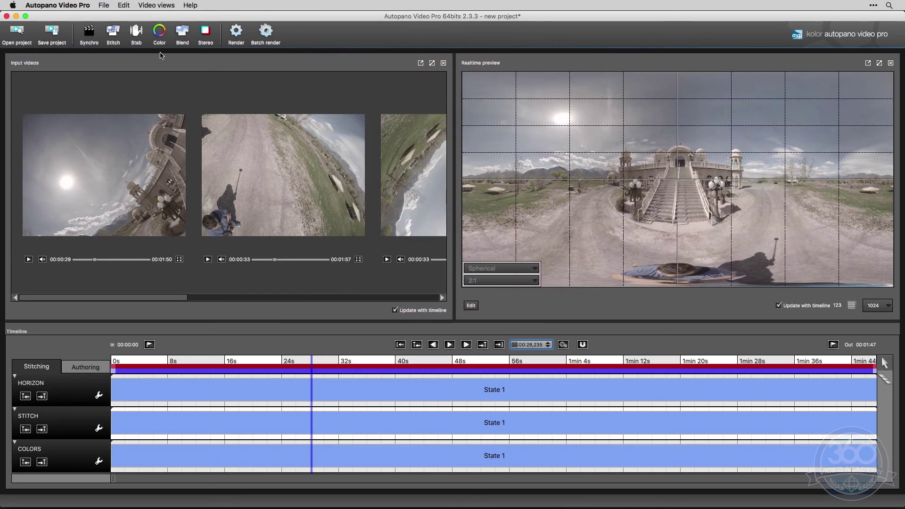
- Cycle through the input videos, both, and realtime preview layouts, ending with only the realtime preview shown
{"action": "left_click", "coordinate": [156, 6]}
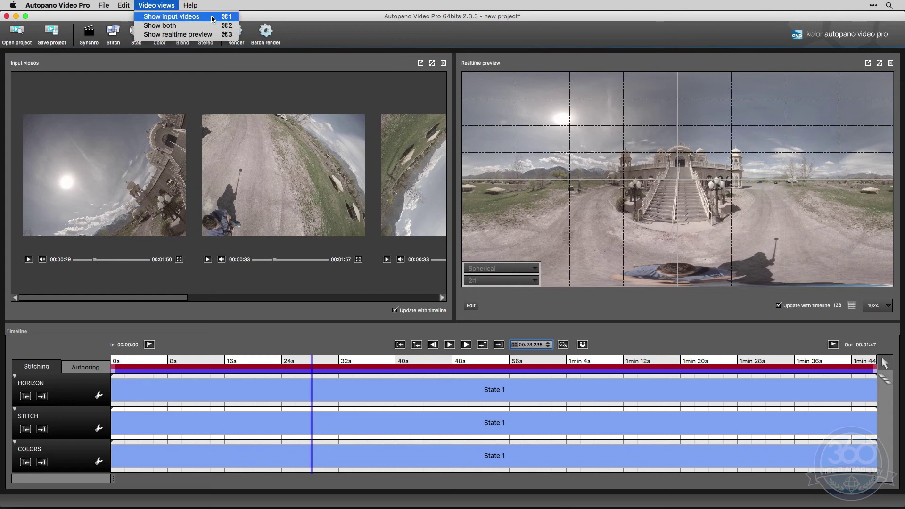
{"action": "left_click", "coordinate": [160, 6]}
{"action": "key", "text": "super+1"}
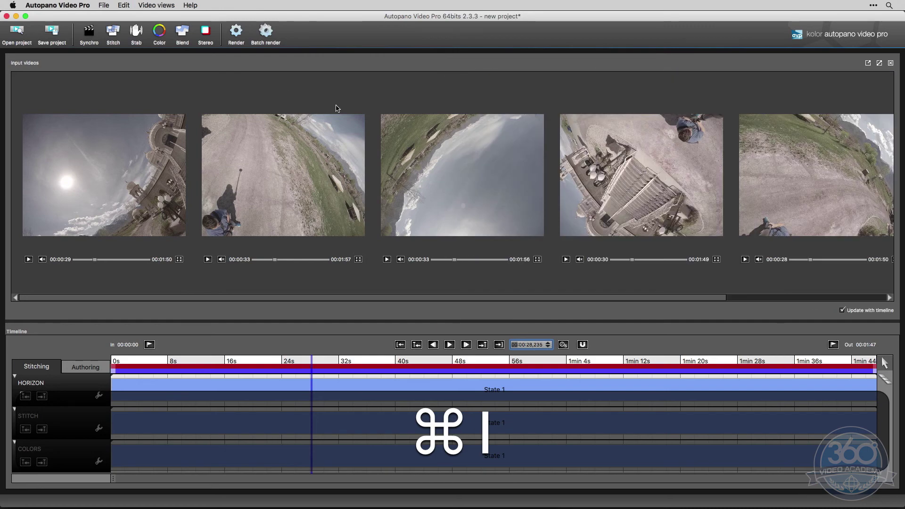
{"action": "key", "text": "super+2"}
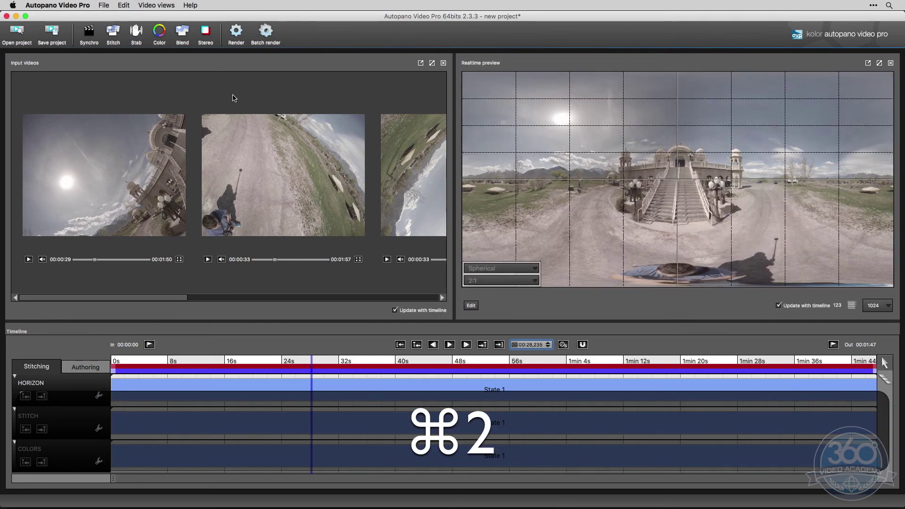
{"action": "key", "text": "super+3"}
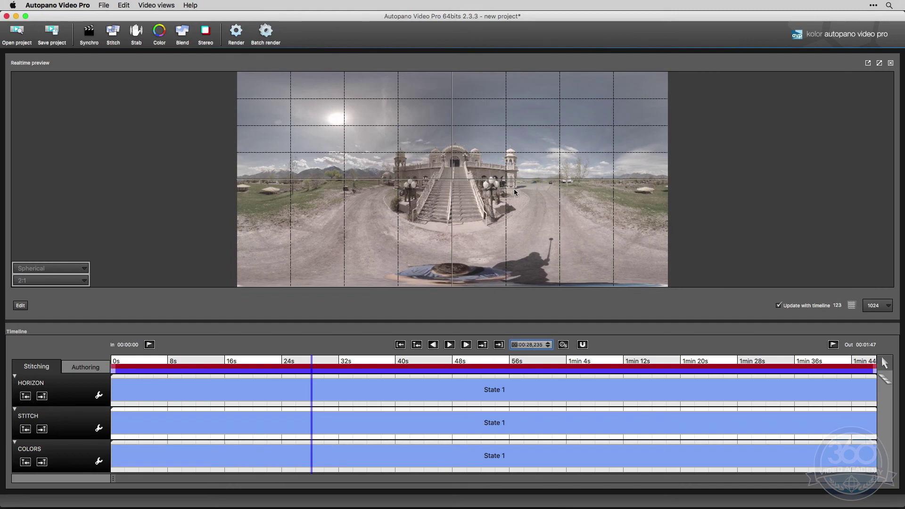
{"action": "key", "text": "super+2"}
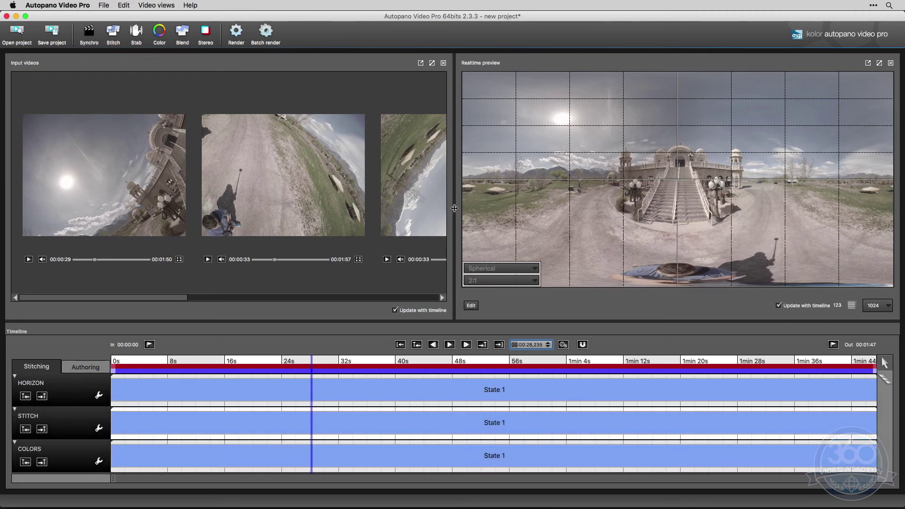
{"action": "key", "text": "super+3"}
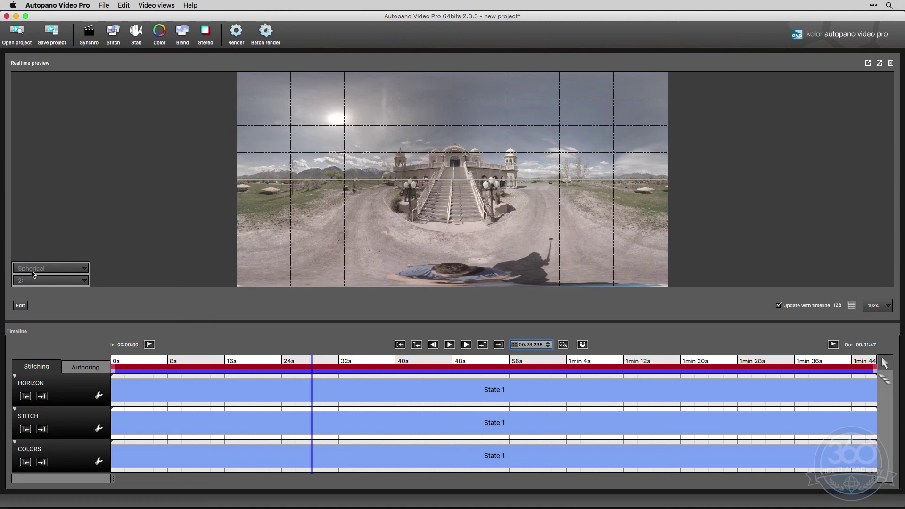
- Switch the timeline to authoring mode and hide the grid on the realtime preview
{"action": "left_click", "coordinate": [75, 270]}
{"action": "left_click", "coordinate": [86, 369]}
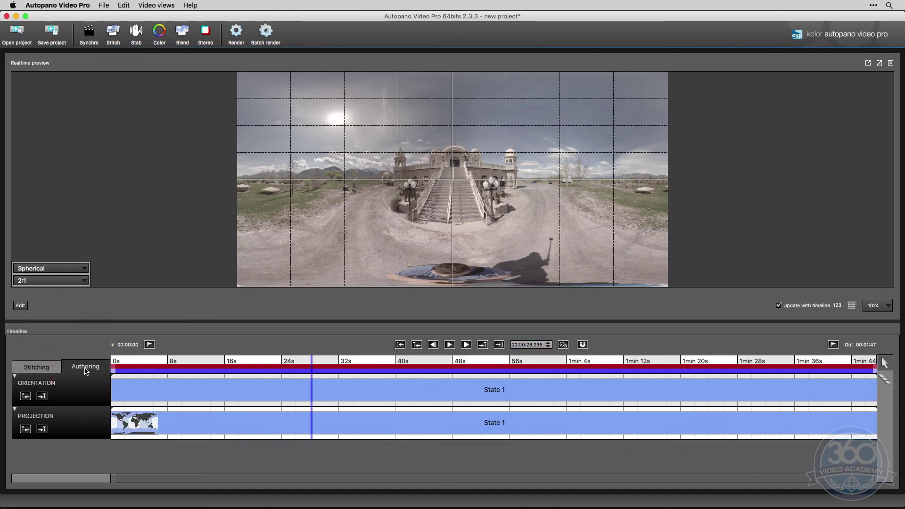
{"action": "left_click", "coordinate": [853, 306]}
- Try the Pannini, Planar, Cylindrical and Fisheye projections in turn on the realtime preview
{"action": "left_click", "coordinate": [32, 270]}
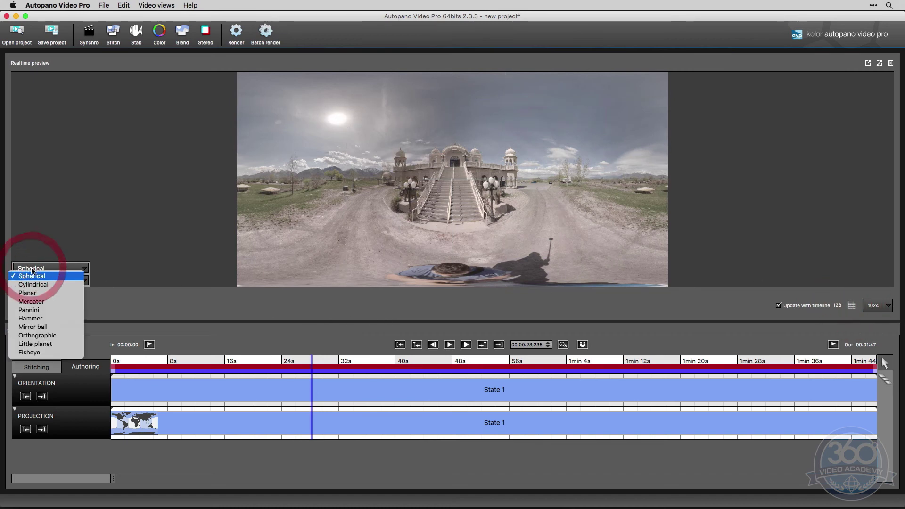
{"action": "left_click", "coordinate": [189, 260]}
{"action": "left_click", "coordinate": [55, 269]}
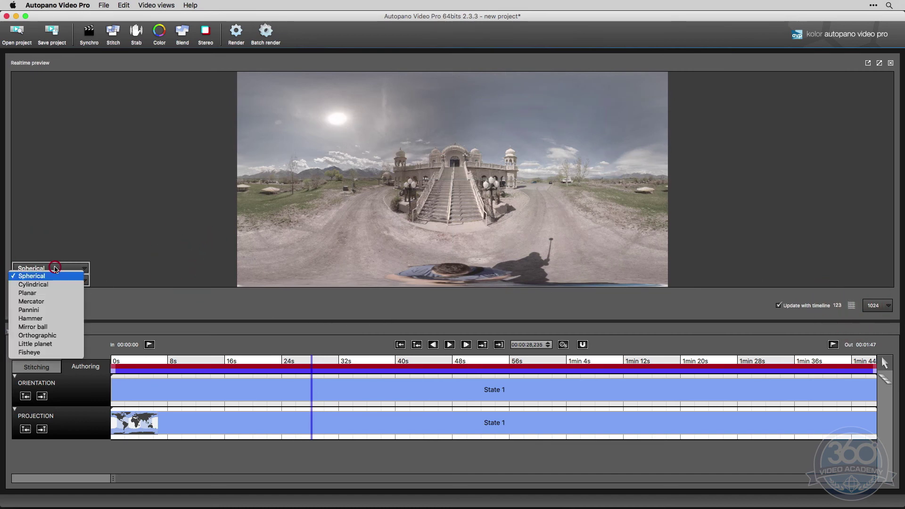
{"action": "left_click", "coordinate": [50, 311]}
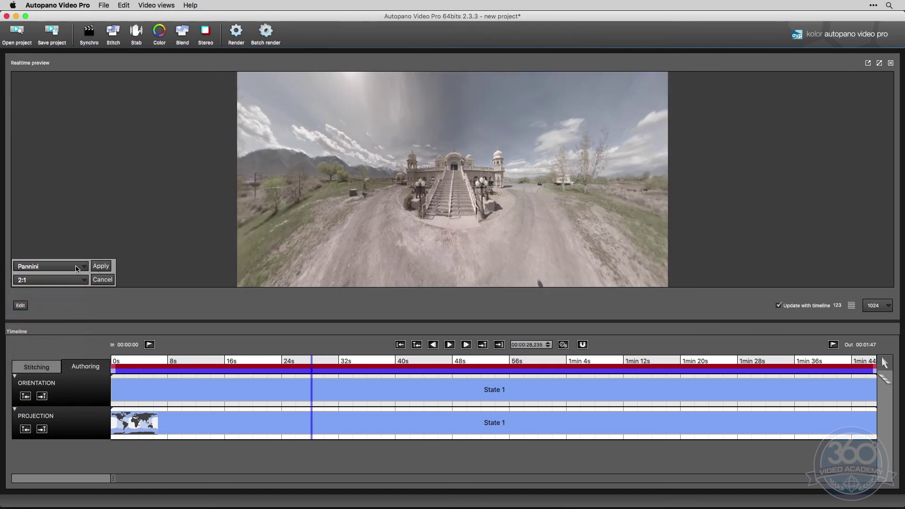
{"action": "left_click", "coordinate": [77, 269]}
{"action": "left_click", "coordinate": [45, 292]}
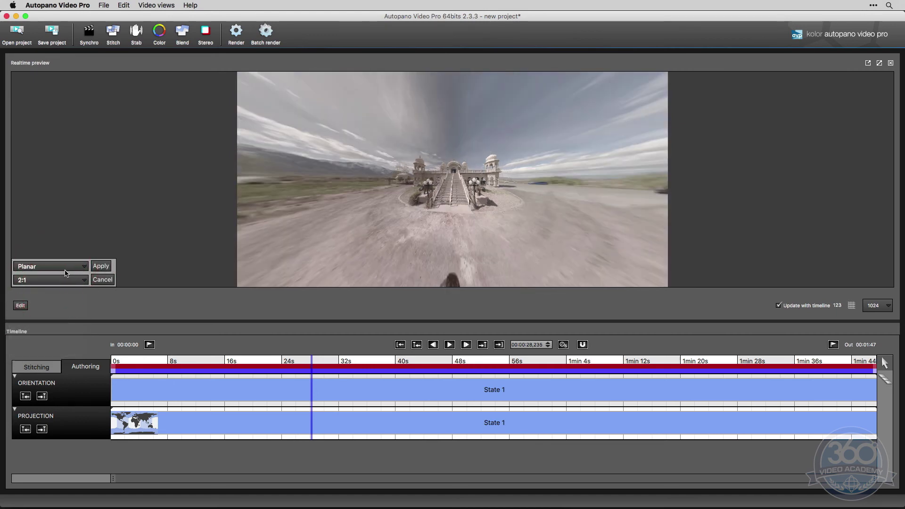
{"action": "left_click", "coordinate": [65, 270]}
{"action": "left_click", "coordinate": [53, 282]}
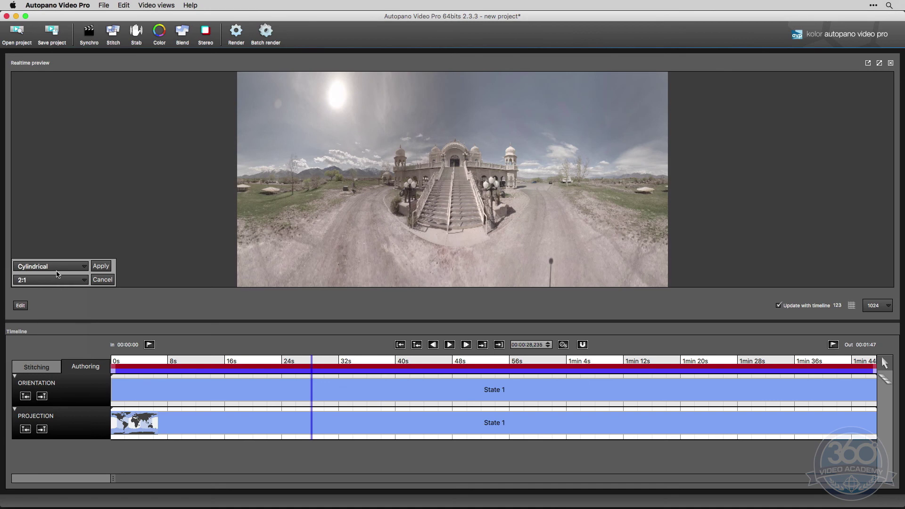
{"action": "left_click", "coordinate": [58, 274]}
{"action": "left_click", "coordinate": [41, 348]}
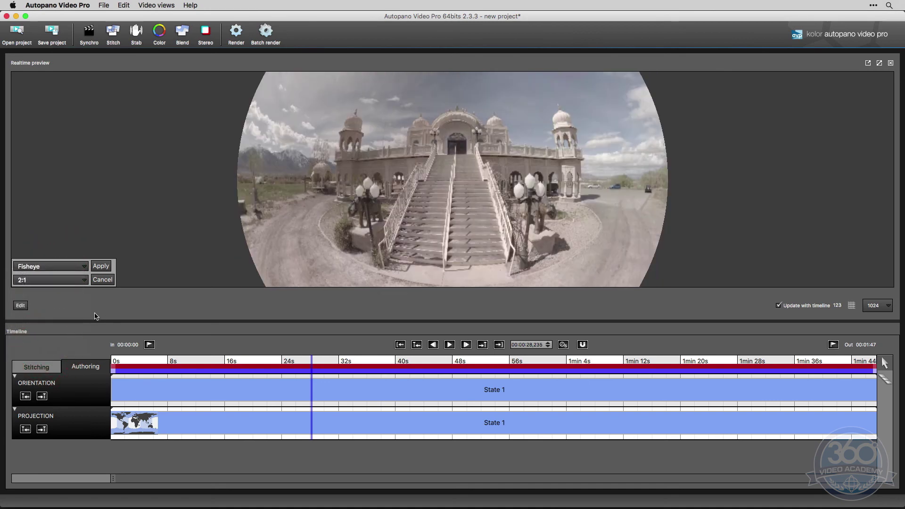
- Try the Little planet projection and reorient the planet so the building stands upright at its top
{"action": "left_click", "coordinate": [34, 267]}
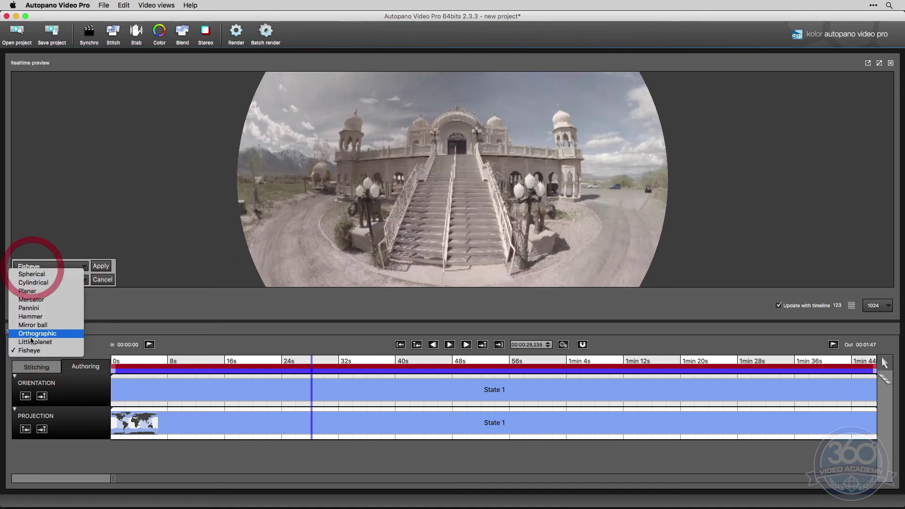
{"action": "left_click", "coordinate": [31, 342]}
{"action": "mouse_move", "coordinate": [443, 158]}
{"action": "left_mouse_down"}
{"action": "mouse_move", "coordinate": [427, 144]}
{"action": "mouse_move", "coordinate": [400, 160]}
{"action": "mouse_move", "coordinate": [384, 196]}
{"action": "mouse_move", "coordinate": [453, 198]}
{"action": "mouse_move", "coordinate": [486, 187]}
{"action": "mouse_move", "coordinate": [499, 216]}
{"action": "mouse_move", "coordinate": [552, 136]}
{"action": "mouse_move", "coordinate": [590, 120]}
{"action": "left_mouse_up"}
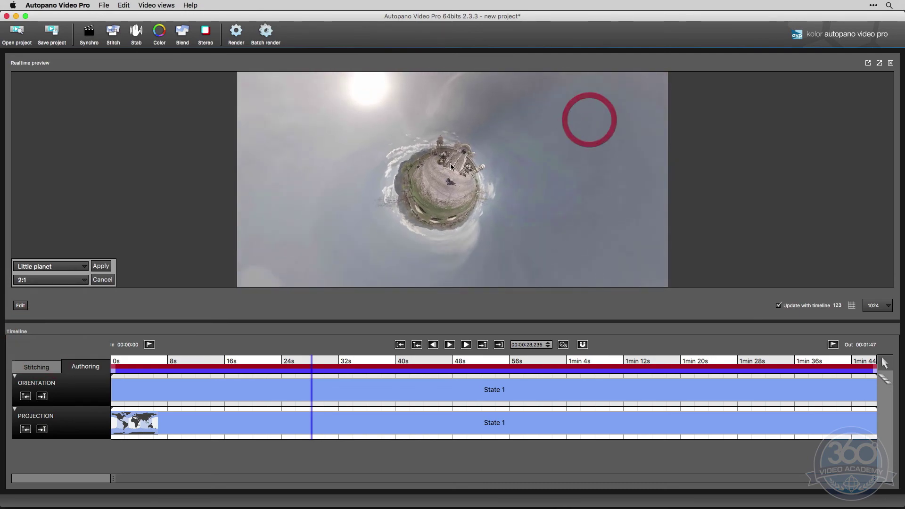
{"action": "mouse_move", "coordinate": [434, 178]}
{"action": "left_mouse_down"}
{"action": "mouse_move", "coordinate": [456, 163]}
{"action": "mouse_move", "coordinate": [410, 147]}
{"action": "mouse_move", "coordinate": [410, 166]}
{"action": "mouse_move", "coordinate": [452, 122]}
{"action": "mouse_move", "coordinate": [458, 156]}
{"action": "mouse_move", "coordinate": [448, 135]}
{"action": "mouse_move", "coordinate": [476, 128]}
{"action": "mouse_move", "coordinate": [461, 125]}
{"action": "left_mouse_up"}
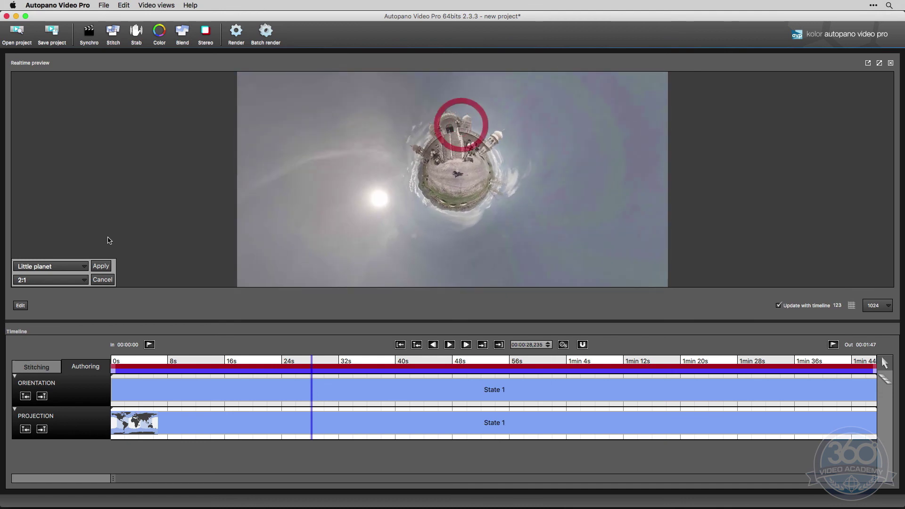
{"action": "left_click", "coordinate": [100, 266]}
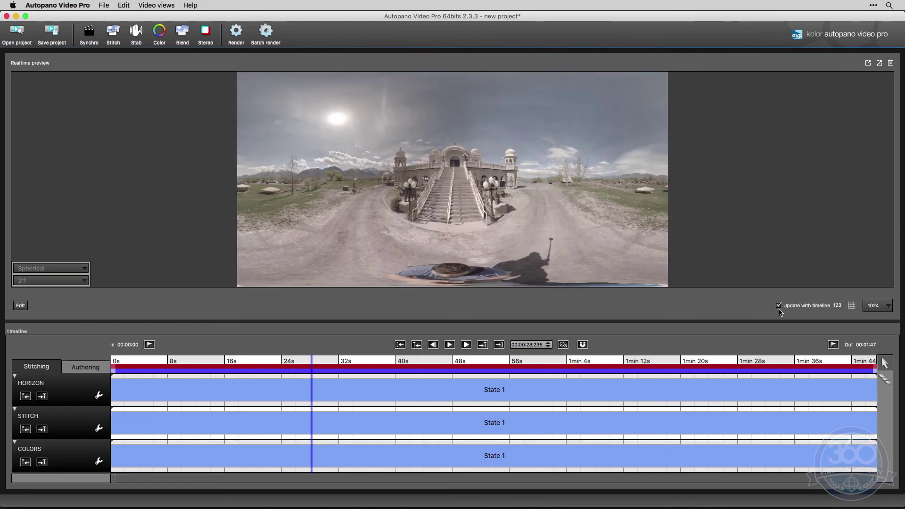
- Toggle the preview grid on and off, and display the input video numbers over the realtime preview
{"action": "left_click", "coordinate": [874, 306]}
{"action": "left_click", "coordinate": [853, 306]}
{"action": "left_click", "coordinate": [853, 307]}
{"action": "left_click", "coordinate": [840, 309]}
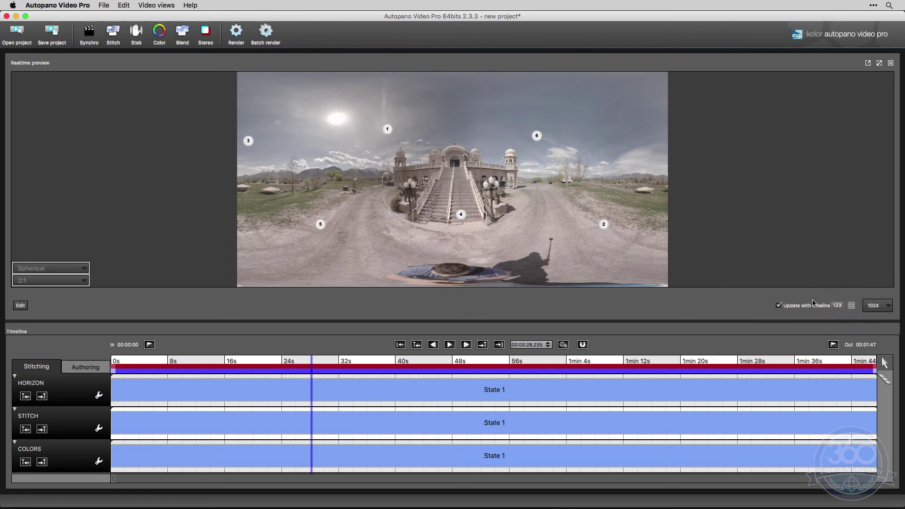
- Hide the input video numbers on the realtime preview and scrub the timeline, stopping the playhead at about 29 s
{"action": "left_click", "coordinate": [838, 307]}
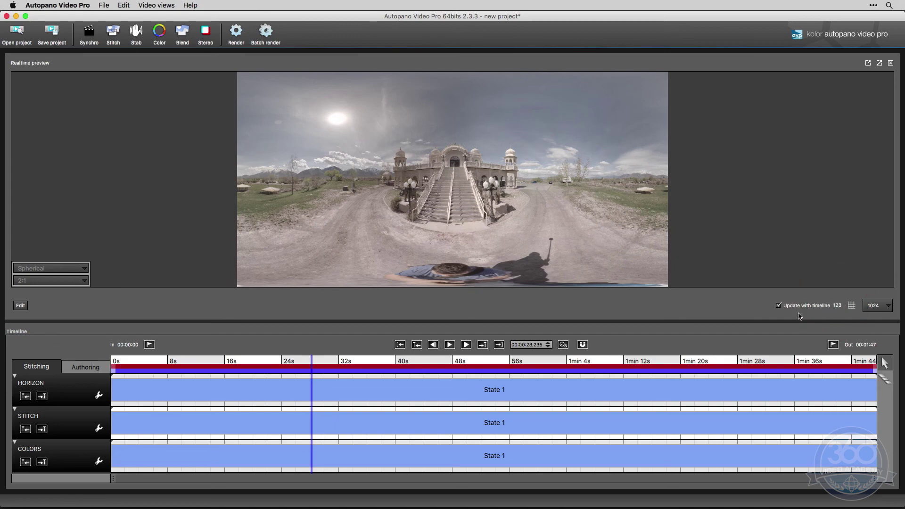
{"action": "left_click", "coordinate": [415, 361]}
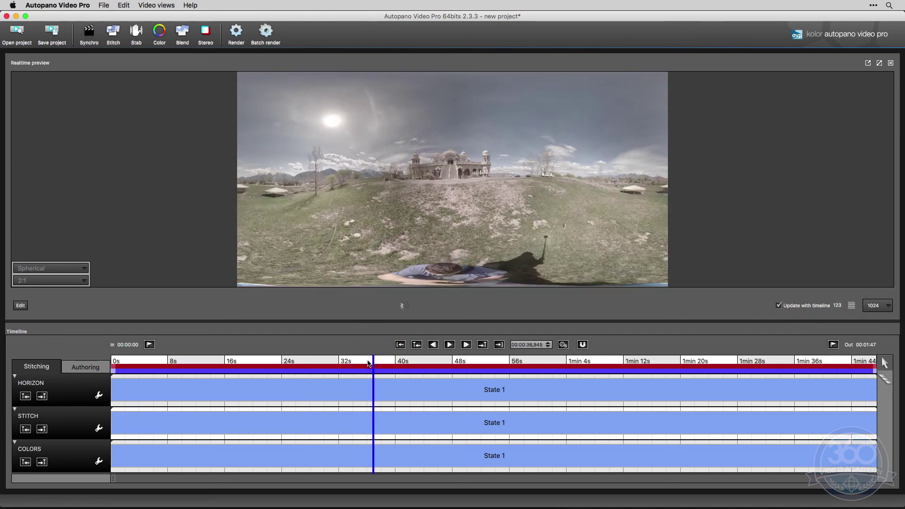
{"action": "left_click", "coordinate": [320, 361]}
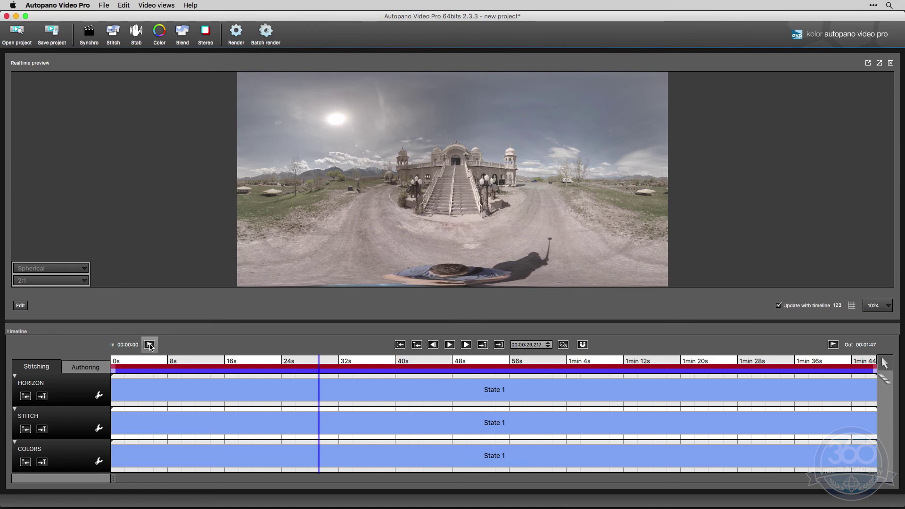
- Set the rendering range's out point at 29 s and its in point at 21 s on the timeline
{"action": "left_click", "coordinate": [831, 347]}
{"action": "left_click", "coordinate": [264, 362]}
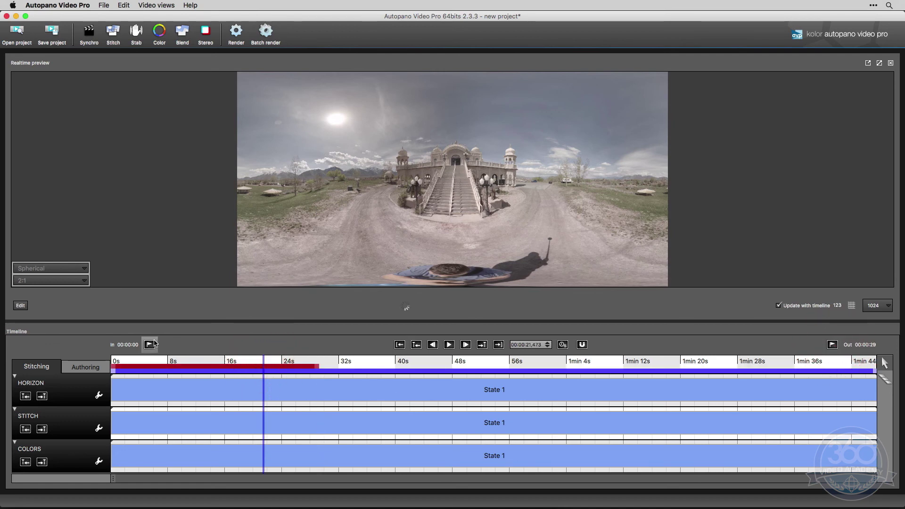
{"action": "left_click", "coordinate": [149, 344]}
- Set the rendering range's in point at 25 s and its out point at 44 s
{"action": "left_click", "coordinate": [296, 359]}
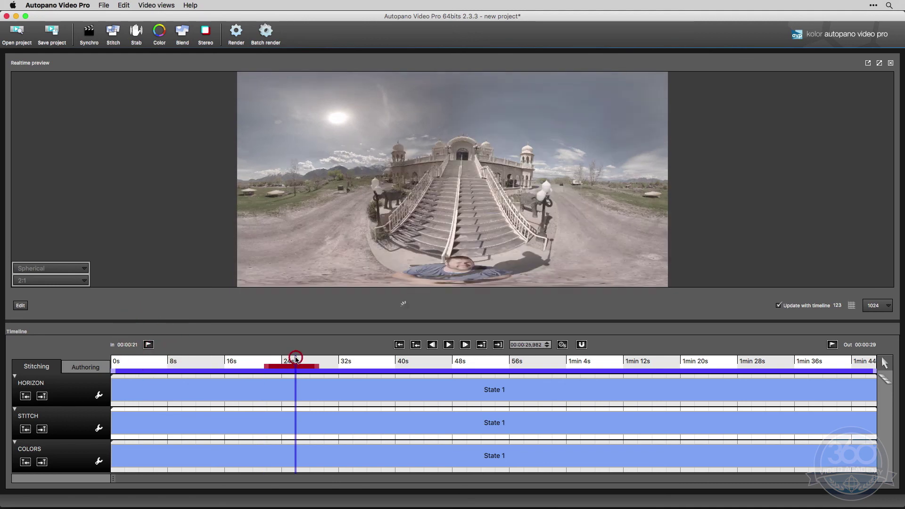
{"action": "key", "text": "i"}
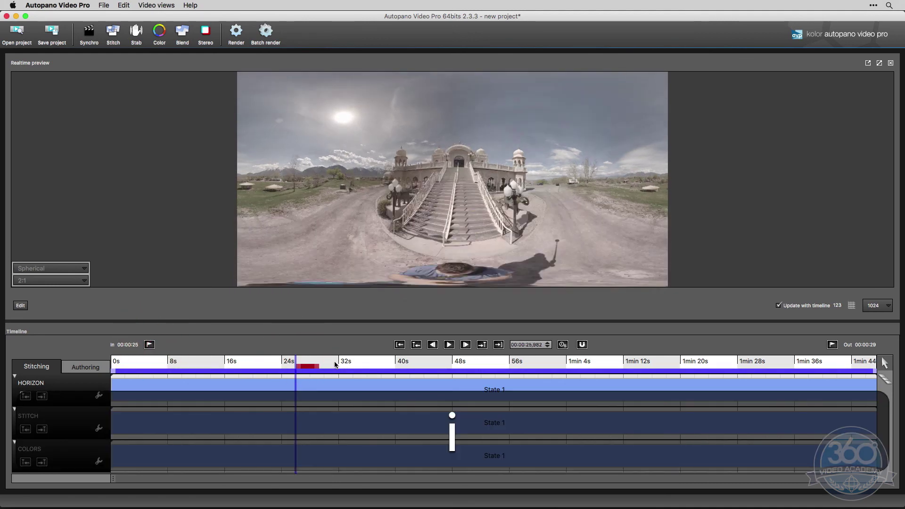
{"action": "left_click", "coordinate": [427, 360]}
{"action": "key", "text": "o"}
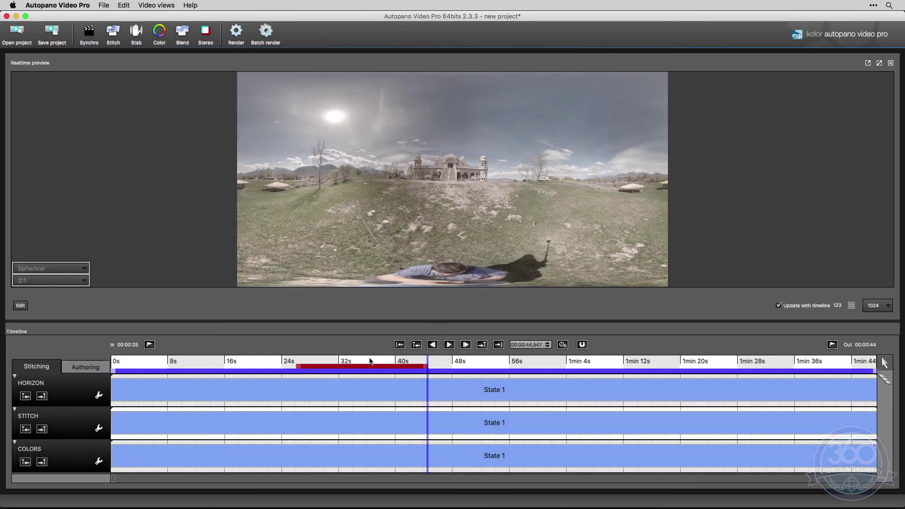
- From about 35 s, jump the playhead to the range's in and out points, and try the previous and next state jumps
{"action": "left_click", "coordinate": [361, 362]}
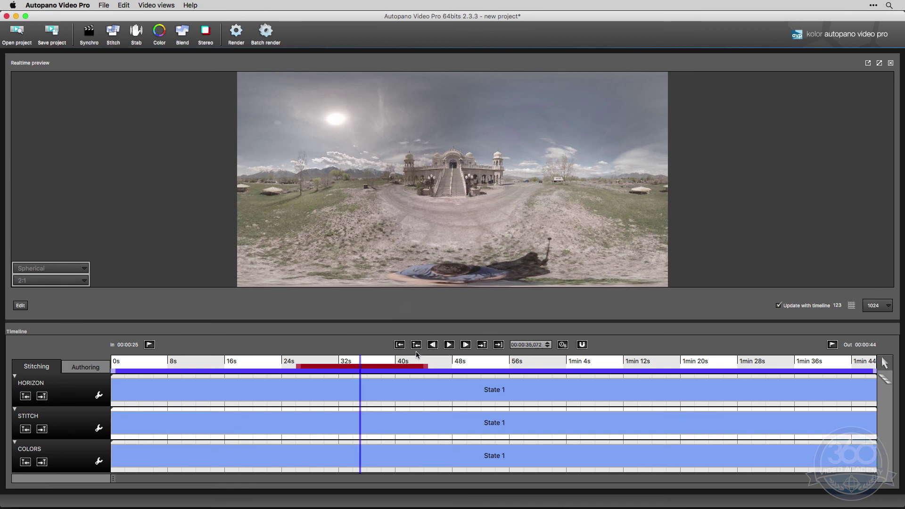
{"action": "left_click", "coordinate": [399, 346]}
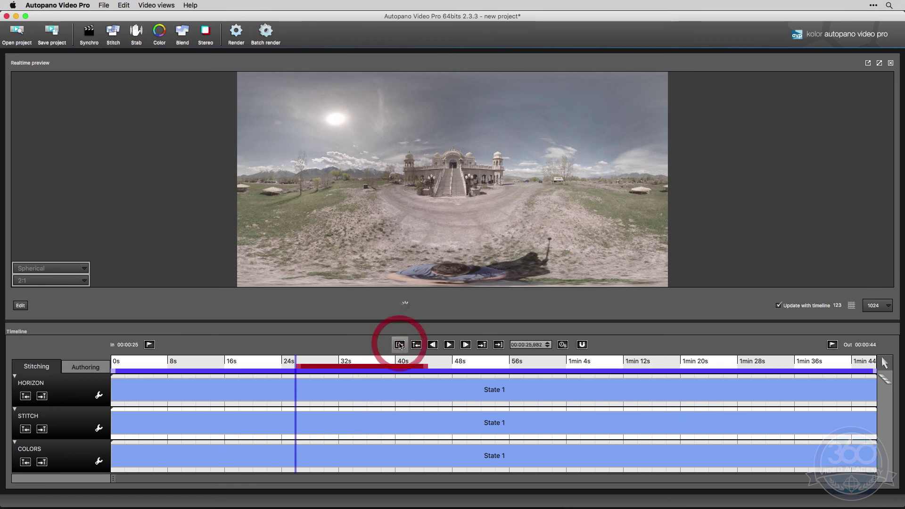
{"action": "left_click", "coordinate": [498, 345]}
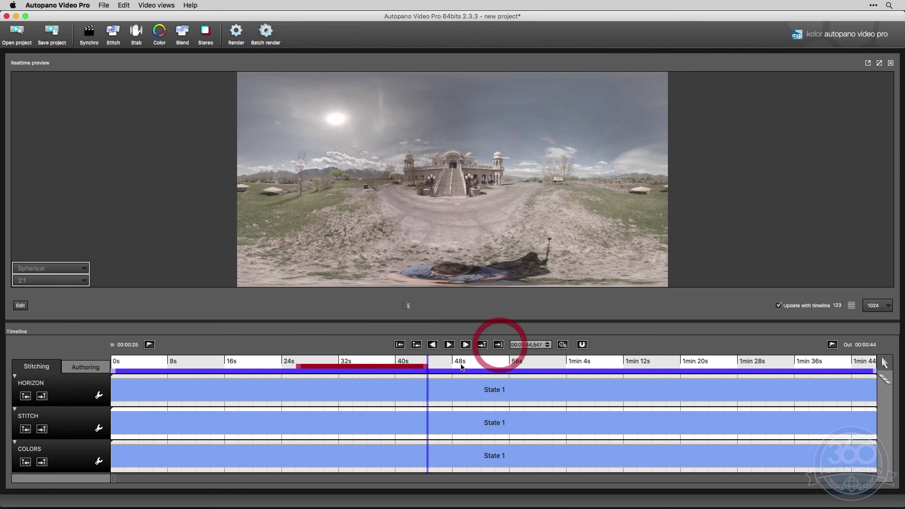
{"action": "left_click", "coordinate": [418, 346]}
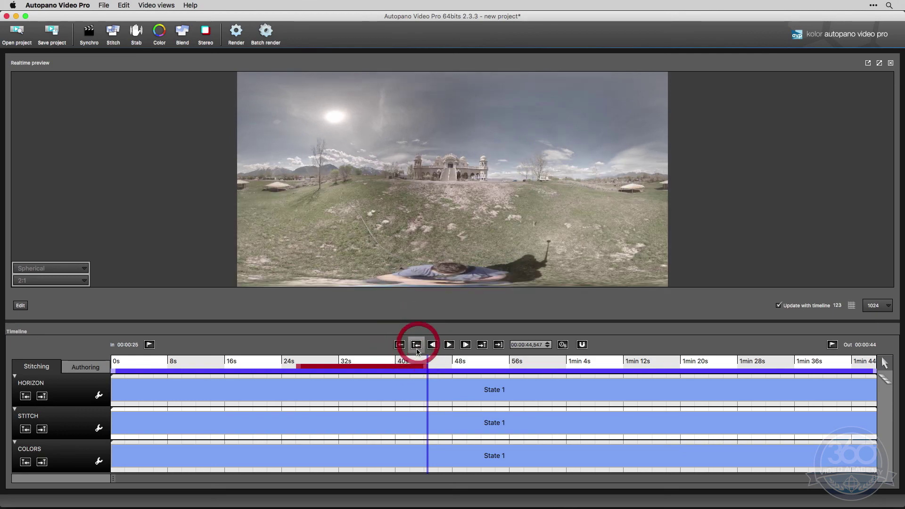
{"action": "left_click", "coordinate": [481, 345]}
- Split the HORIZON track into three states by cutting it at about 35 s and about 40 s
{"action": "left_click", "coordinate": [360, 361]}
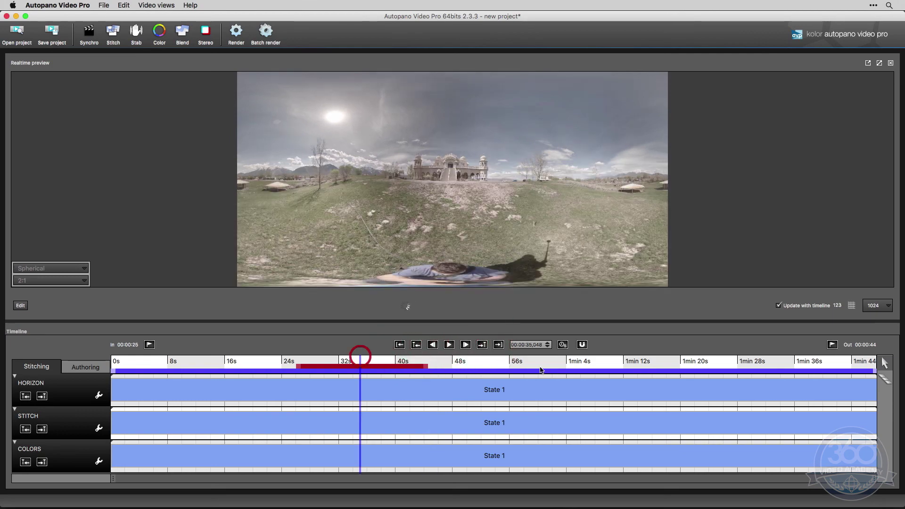
{"action": "left_click", "coordinate": [886, 377]}
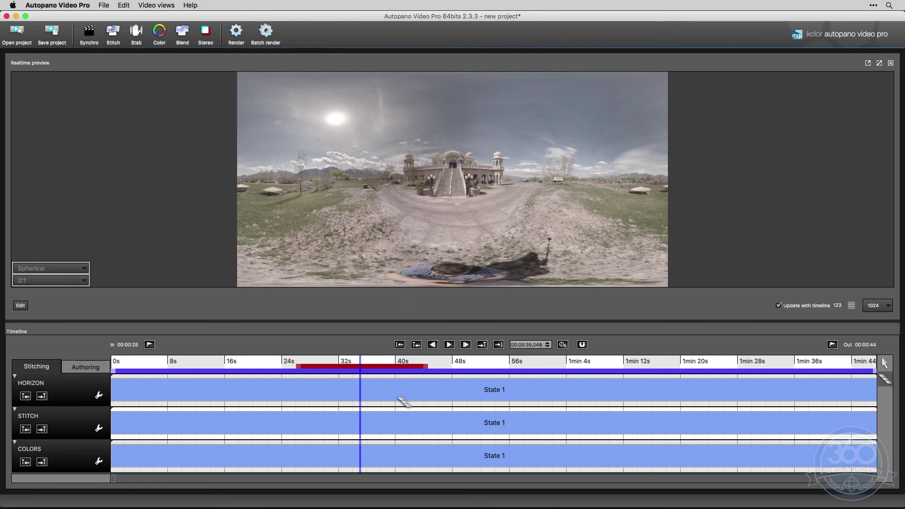
{"action": "left_click", "coordinate": [360, 392]}
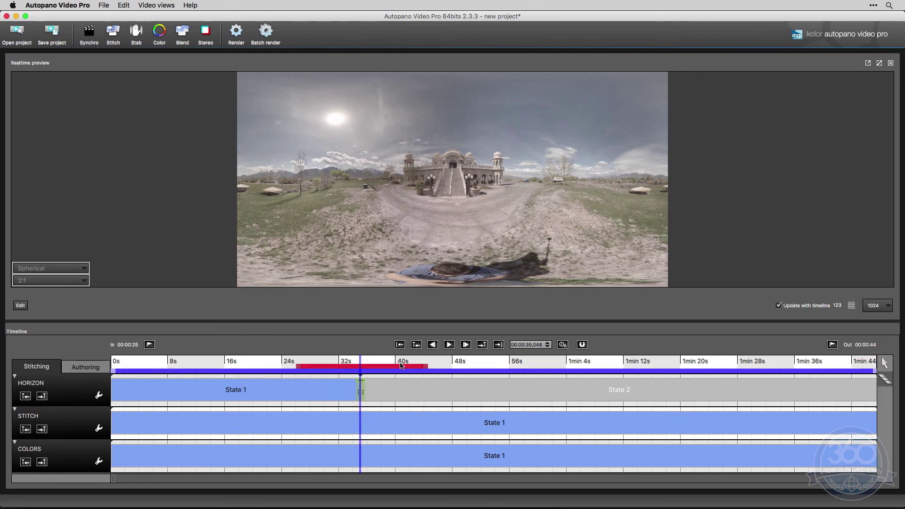
{"action": "left_click", "coordinate": [401, 361]}
{"action": "left_click", "coordinate": [400, 392]}
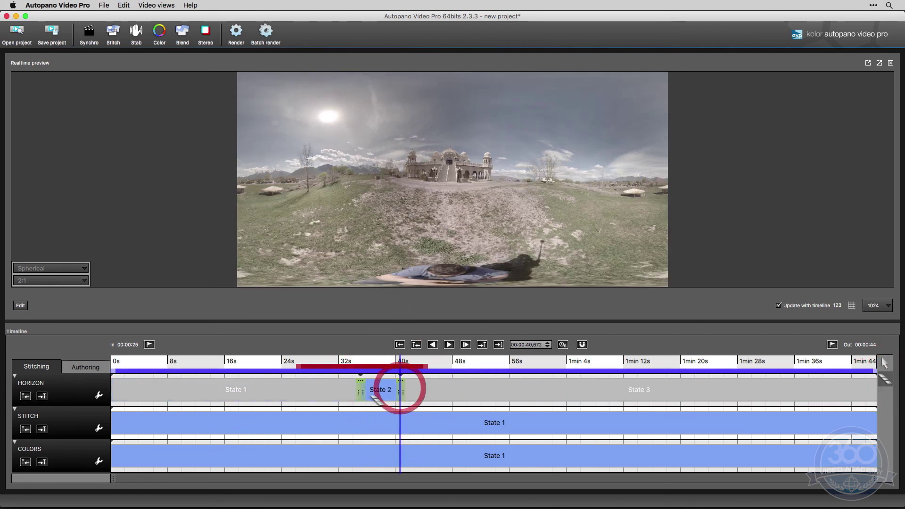
- Stretch the two HORIZON transitions so they run back to back from about 31 s to about 43 s
{"action": "left_click", "coordinate": [377, 390]}
{"action": "left_click_drag", "start_coordinate": [377, 391], "coordinate": [330, 388]}
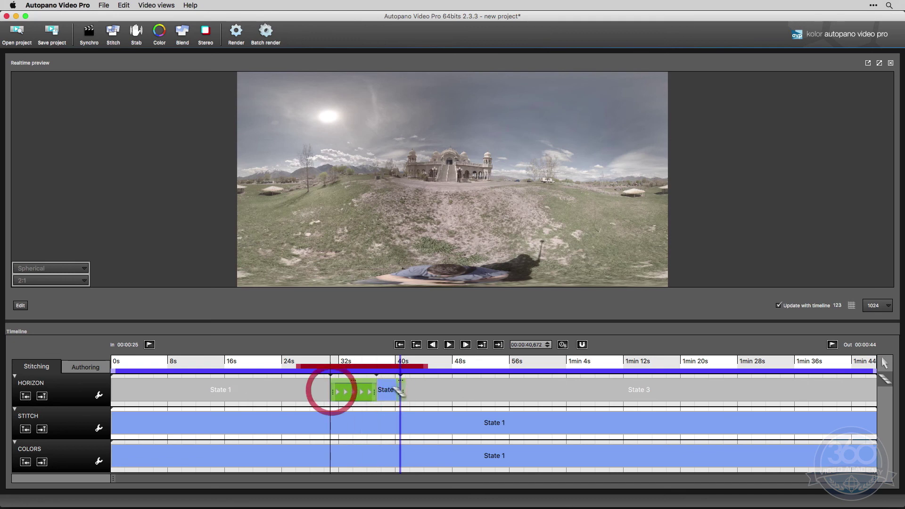
{"action": "left_click", "coordinate": [372, 388]}
{"action": "left_click_drag", "start_coordinate": [399, 391], "coordinate": [421, 390]}
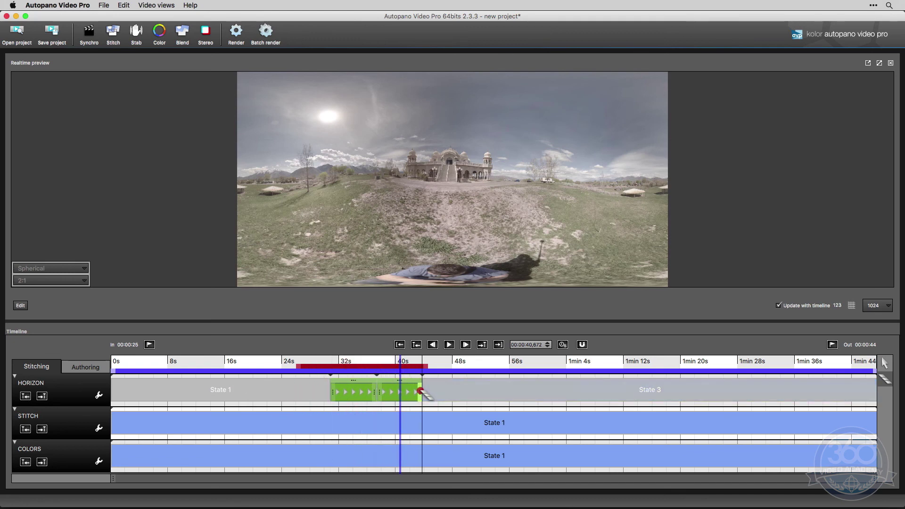
- Jump the playhead back through the HORIZON transitions and play the timeline from there
{"action": "left_click", "coordinate": [417, 345]}
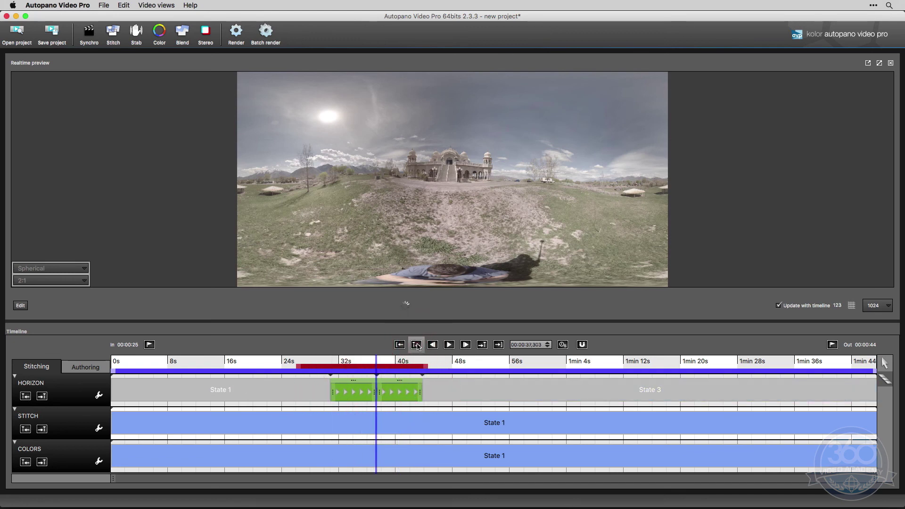
{"action": "left_click", "coordinate": [416, 345]}
{"action": "left_click", "coordinate": [450, 346]}
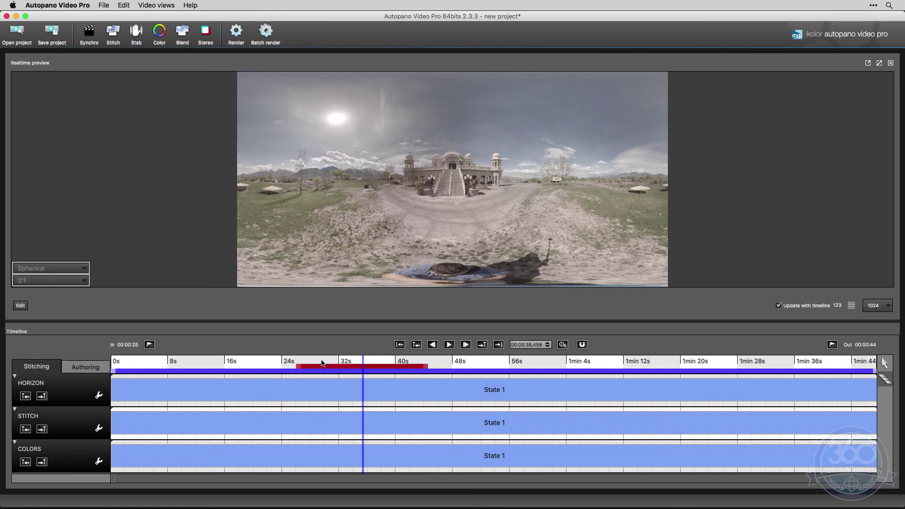
- Set the rendering range from 29 s to 40 s and place the playhead inside it at about 36 s
{"action": "left_click_drag", "start_coordinate": [317, 357], "coordinate": [368, 368]}
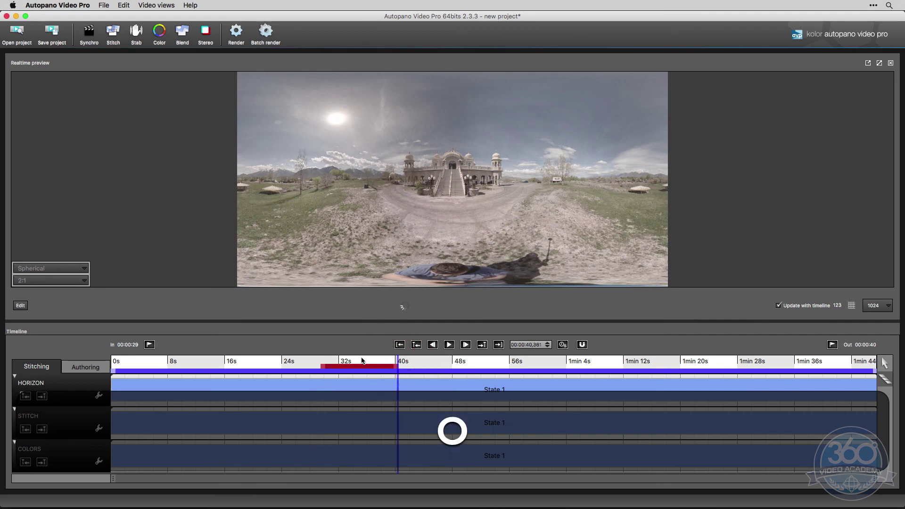
{"action": "left_click", "coordinate": [366, 367]}
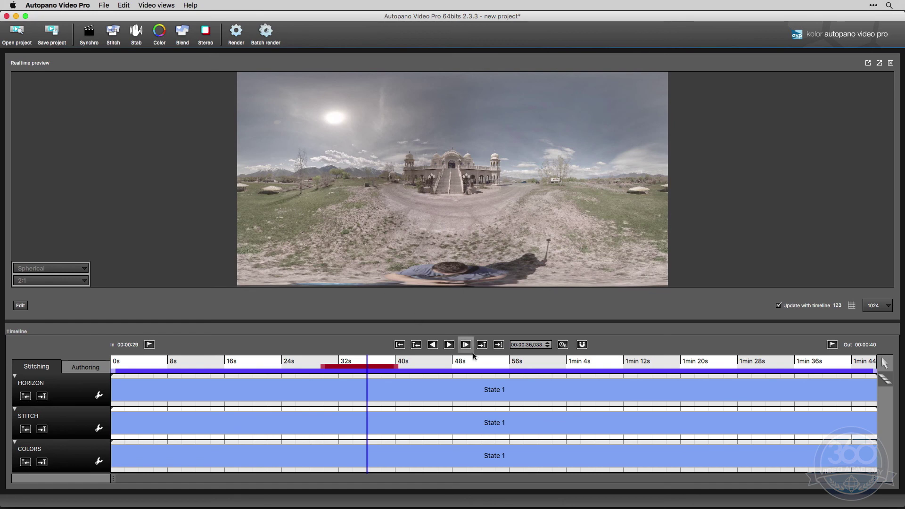
- View the Color settings, switch to the Stitch settings, and set stitching to use the current selection
{"action": "left_click", "coordinate": [160, 33]}
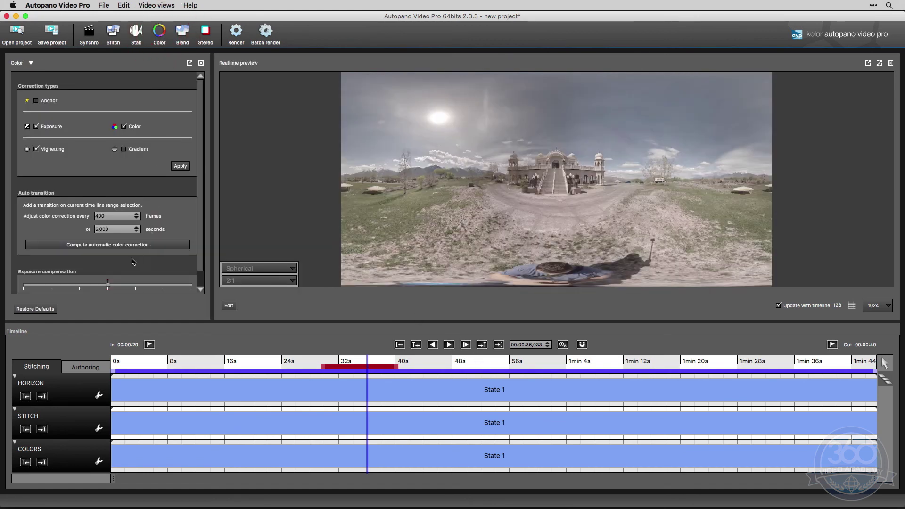
{"action": "left_click", "coordinate": [113, 33]}
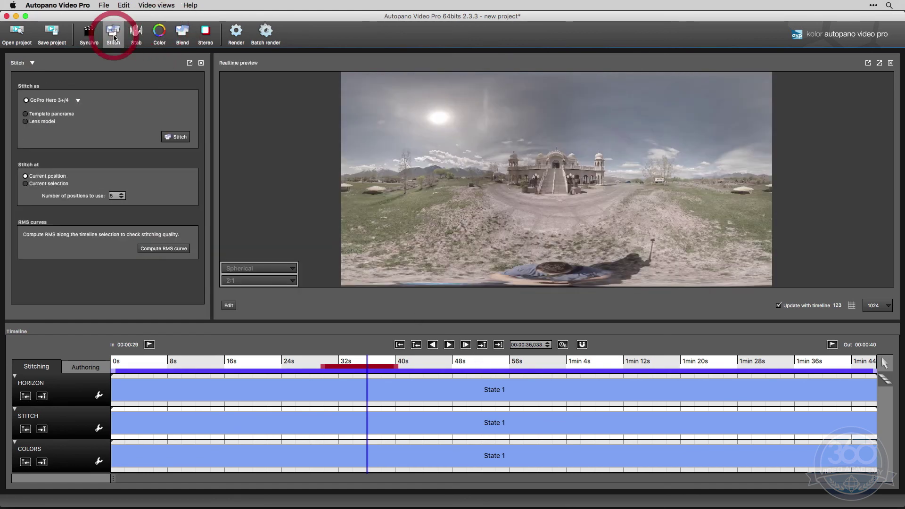
{"action": "left_click", "coordinate": [36, 184]}
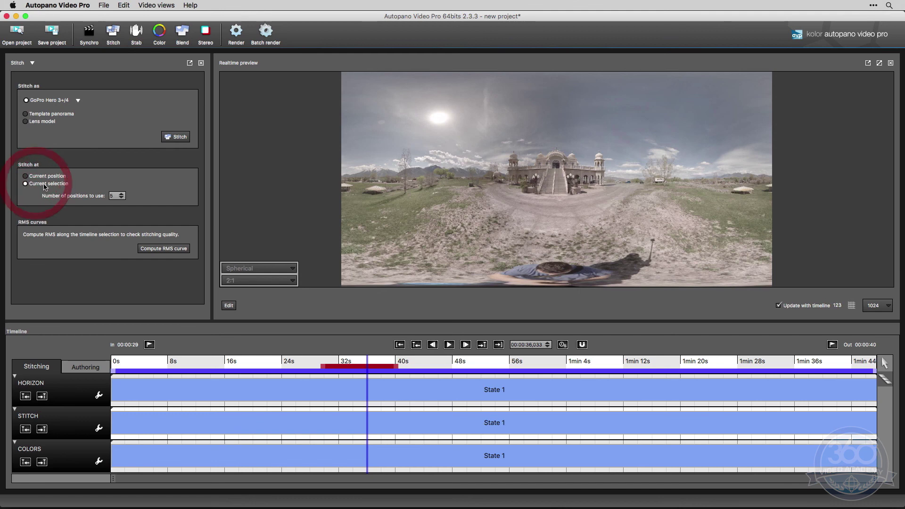
- Fit the current selection to the rendering range, and adjust its ends to about 42 s and 1 min 5 s
{"action": "left_click", "coordinate": [380, 363]}
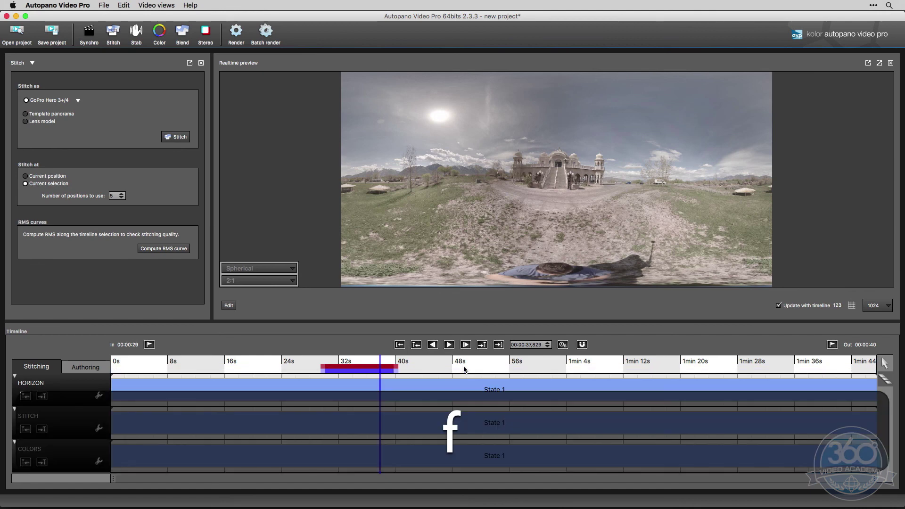
{"action": "left_click", "coordinate": [359, 362]}
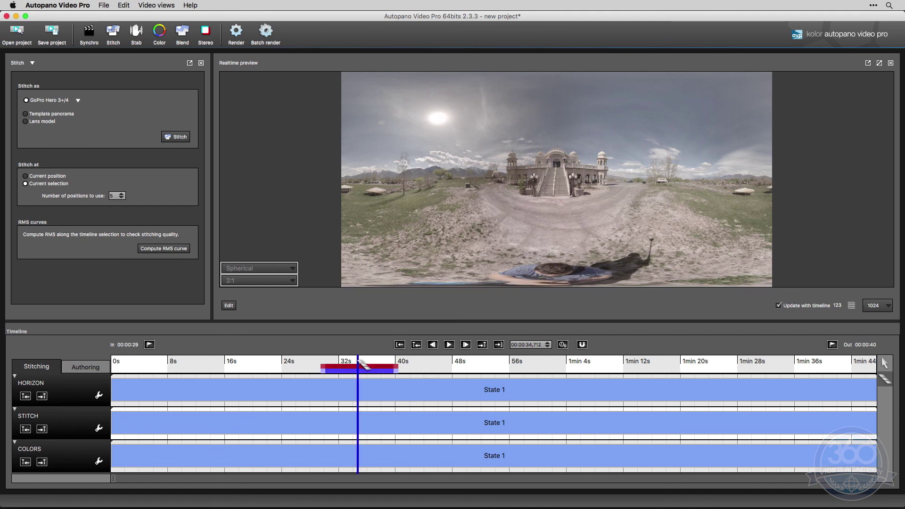
{"action": "left_click_drag", "start_coordinate": [397, 373], "coordinate": [576, 371]}
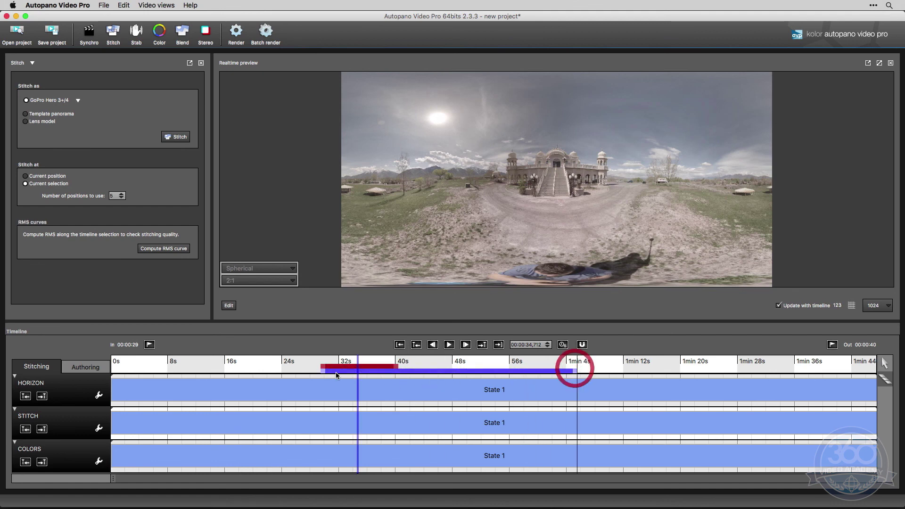
{"action": "left_click_drag", "start_coordinate": [324, 371], "coordinate": [414, 372]}
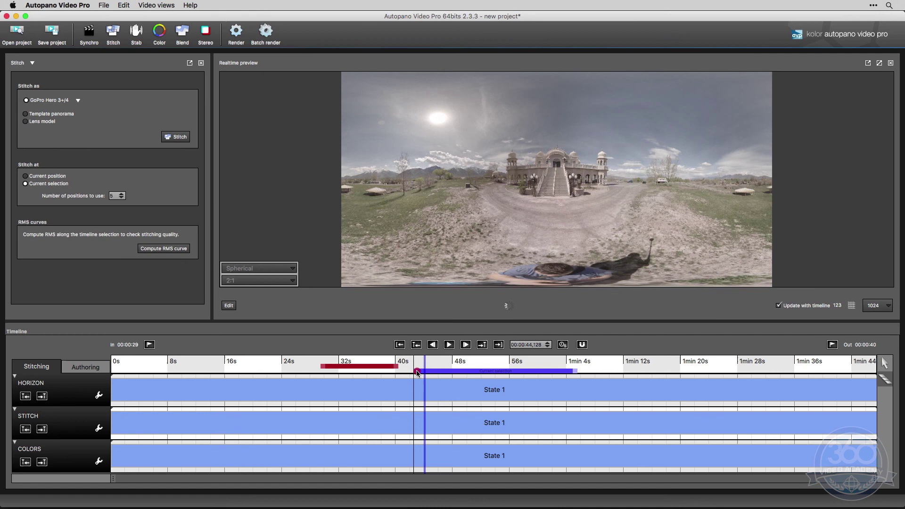
- Match the rendering range to the current selection and place the playhead inside it at about 47.5 s
{"action": "left_click", "coordinate": [506, 362]}
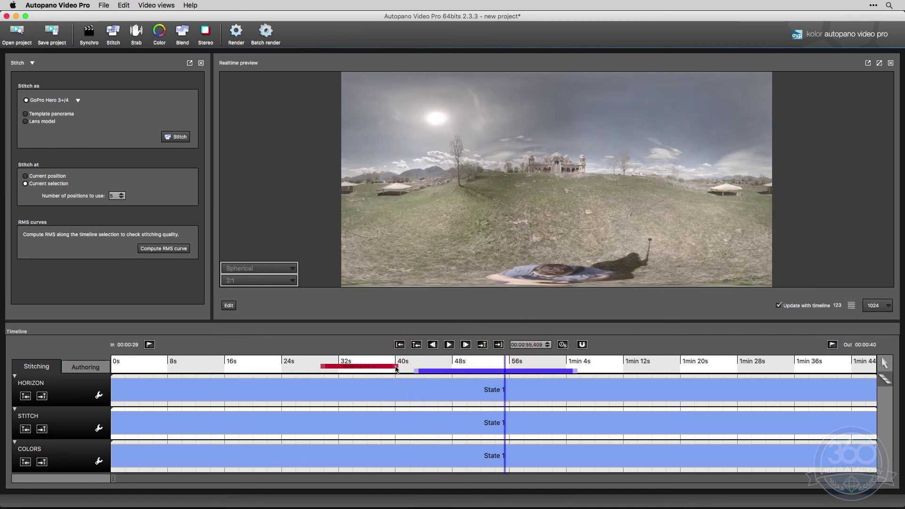
{"action": "left_click_drag", "start_coordinate": [397, 370], "coordinate": [521, 369]}
{"action": "key", "text": "shift+f"}
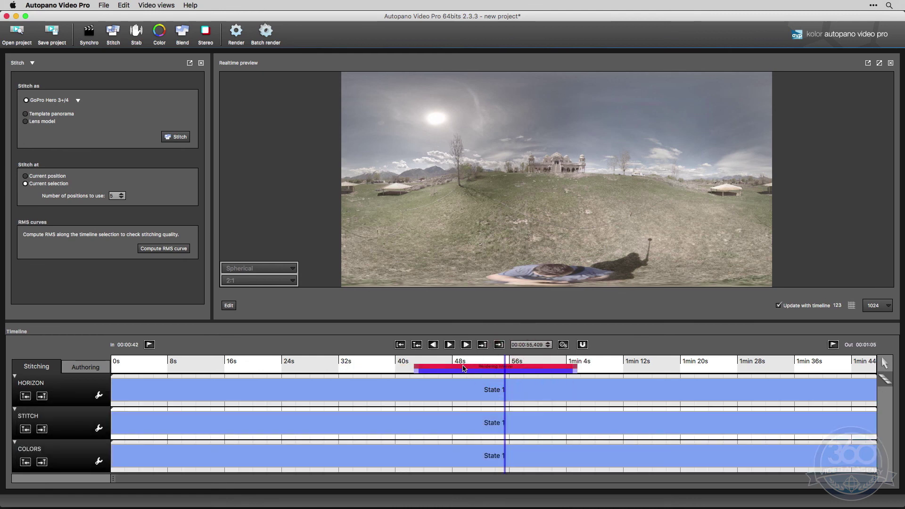
{"action": "left_click", "coordinate": [448, 361]}
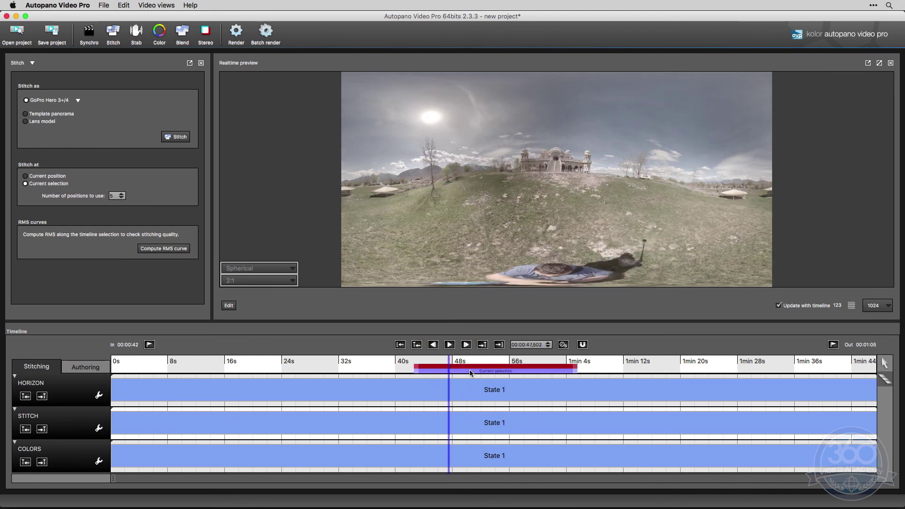
{"action": "left_click", "coordinate": [471, 373]}
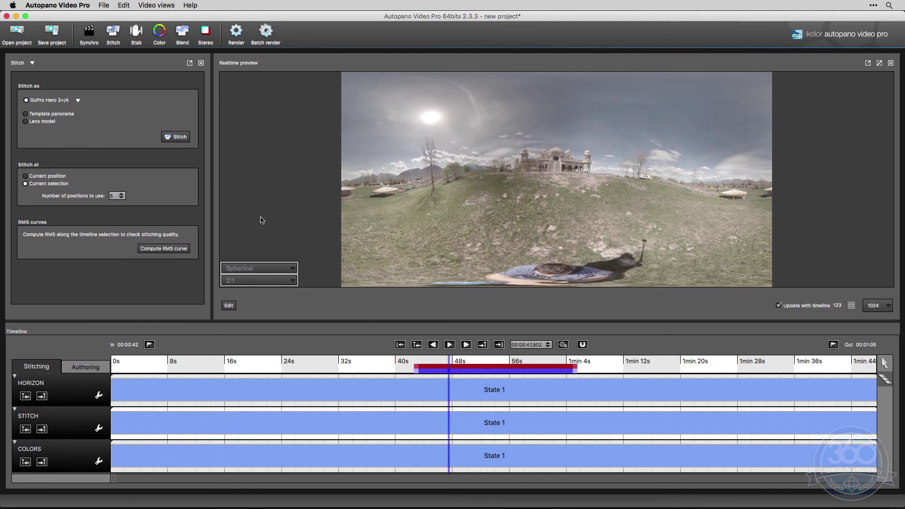
- Close the Stitch settings and split the HORIZON track at the playhead, with a transition running to about 56 s
{"action": "left_click", "coordinate": [201, 63]}
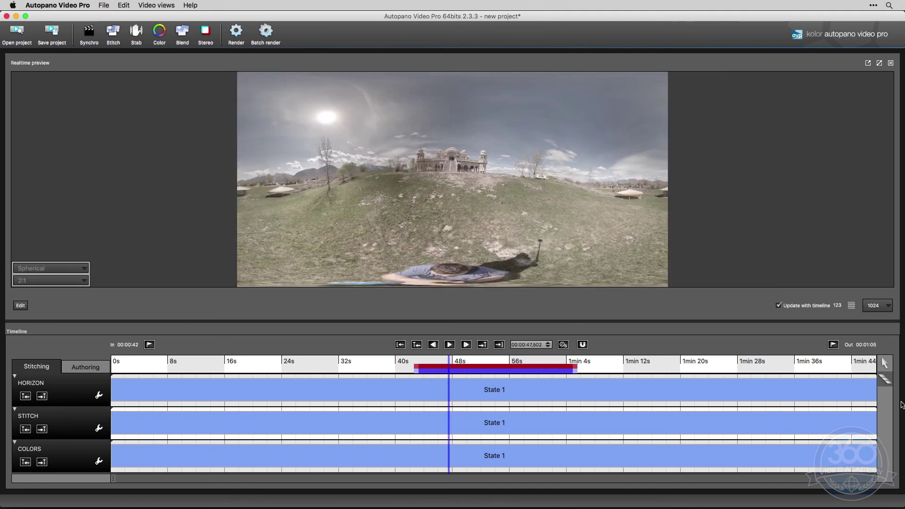
{"action": "left_click", "coordinate": [888, 380]}
{"action": "left_click", "coordinate": [449, 390]}
{"action": "left_click", "coordinate": [449, 390]}
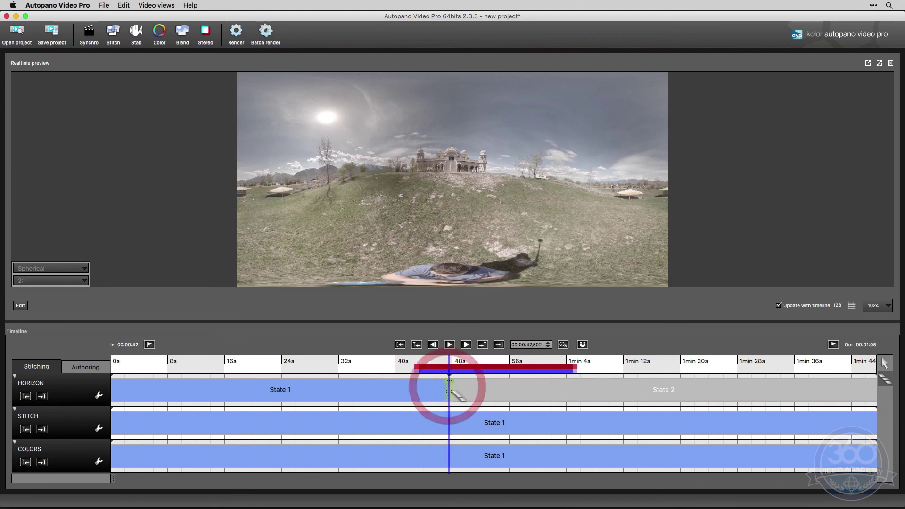
{"action": "left_click_drag", "start_coordinate": [497, 394], "coordinate": [514, 390]}
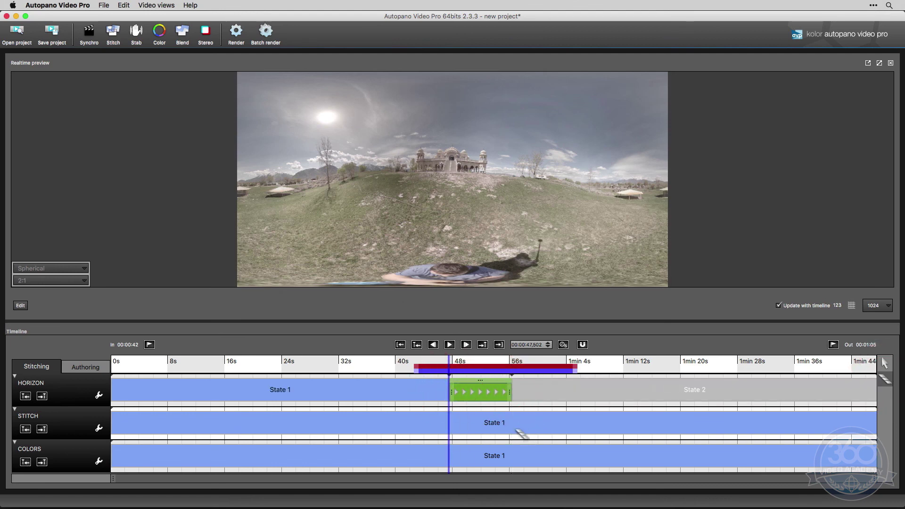
- Open the HORIZON transition's settings, switch to the Color settings, and return to the Transition settings
{"action": "right_click", "coordinate": [474, 382]}
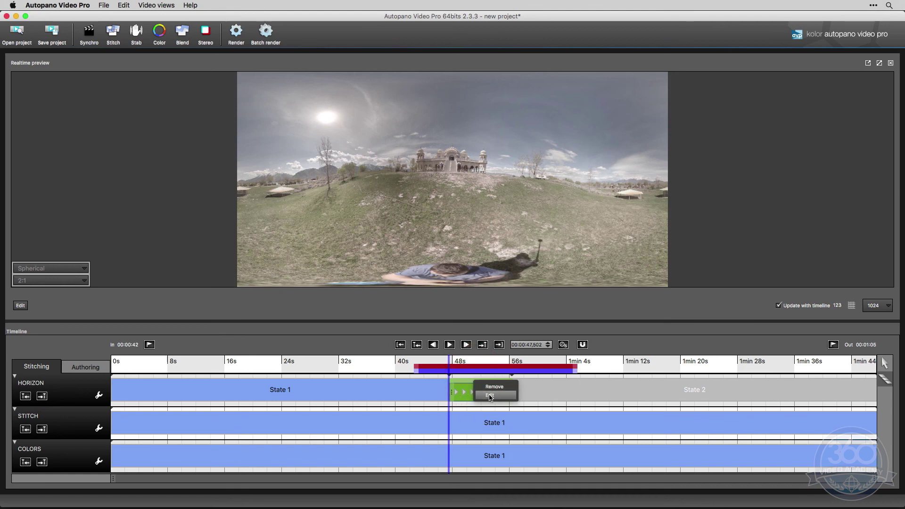
{"action": "left_click", "coordinate": [486, 396]}
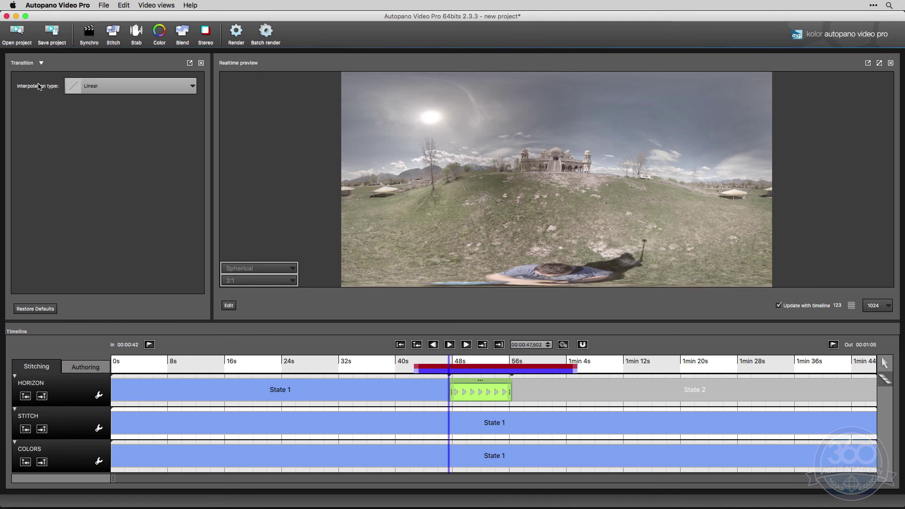
{"action": "left_click", "coordinate": [41, 63]}
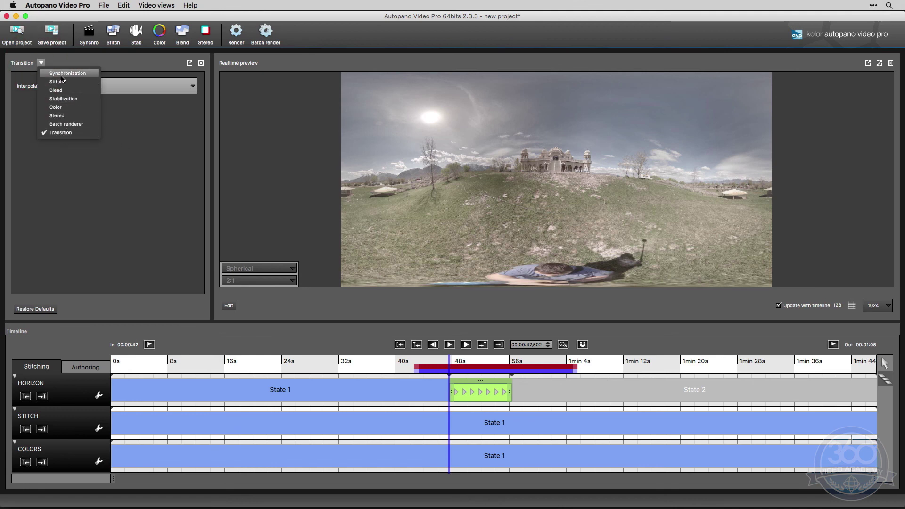
{"action": "left_click", "coordinate": [56, 107]}
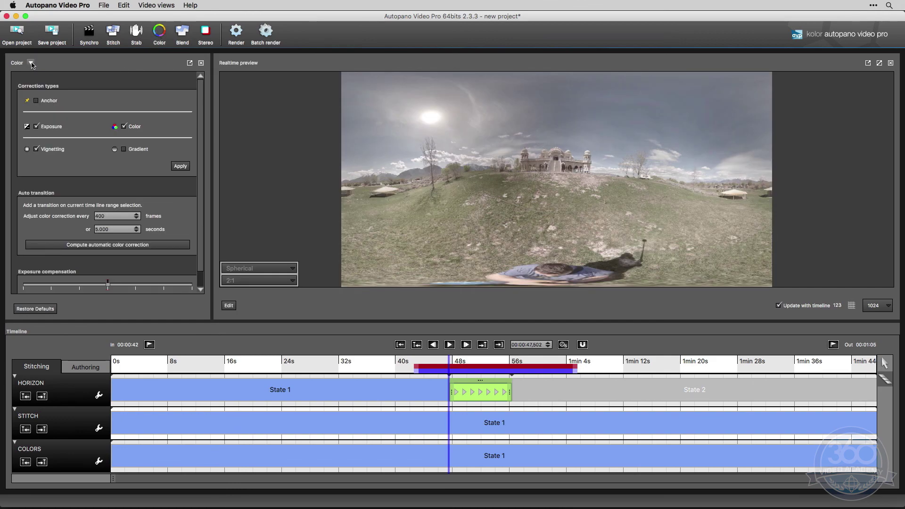
{"action": "left_click", "coordinate": [32, 63]}
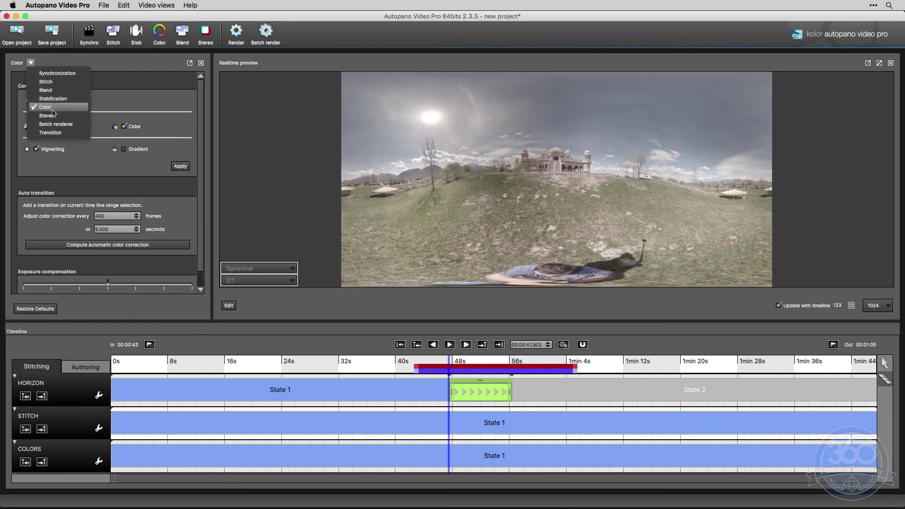
{"action": "left_click", "coordinate": [74, 133]}
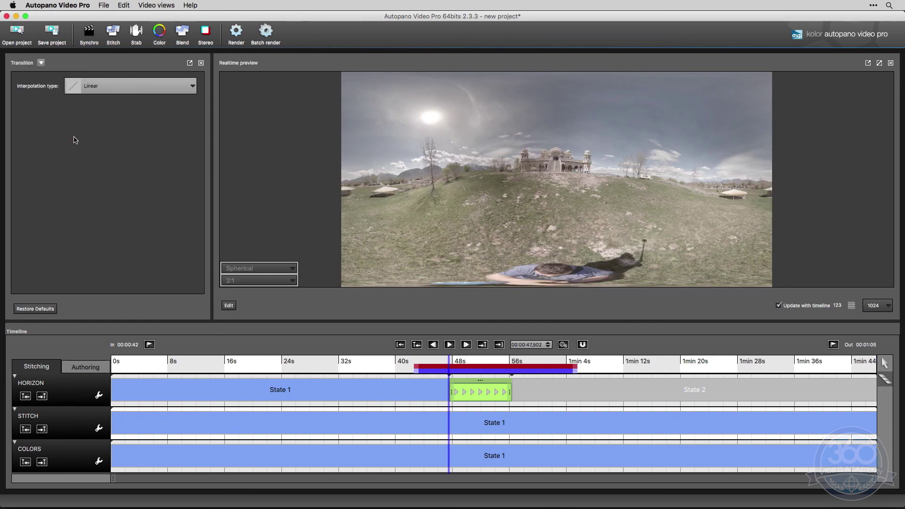
- Place the playhead inside the HORIZON transition at about 50.6 s and reopen the transition for editing
{"action": "left_click", "coordinate": [419, 396]}
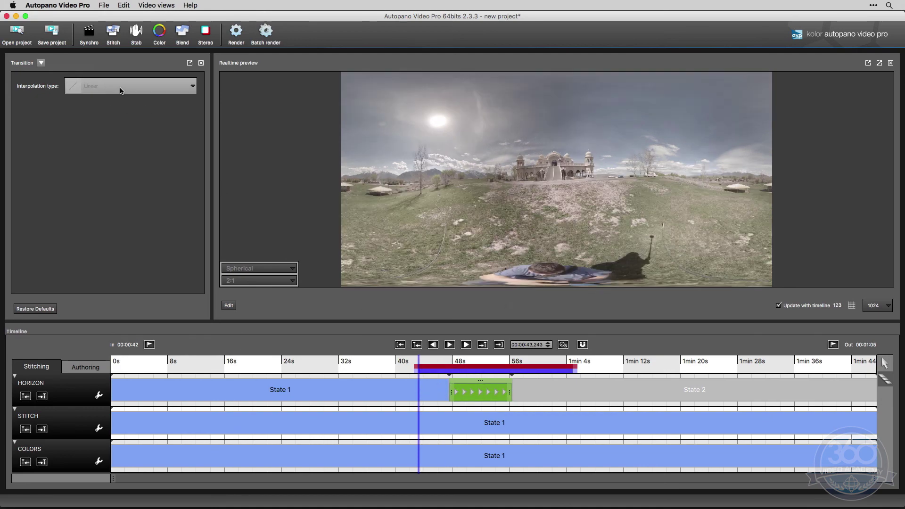
{"action": "left_click", "coordinate": [487, 383]}
{"action": "right_click", "coordinate": [480, 382]}
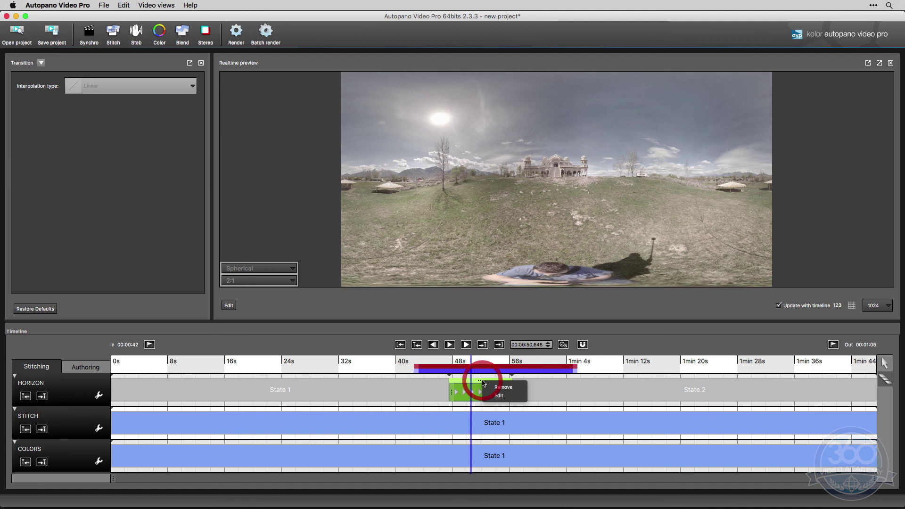
{"action": "left_click", "coordinate": [503, 396]}
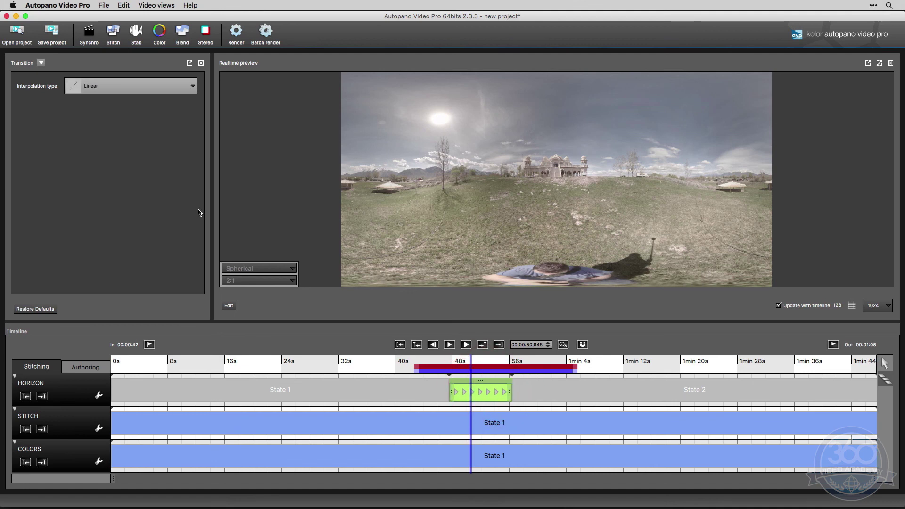
- Review the available interpolation types without changing the selection, and remove the transition from the HORIZON track
{"action": "left_click", "coordinate": [175, 90]}
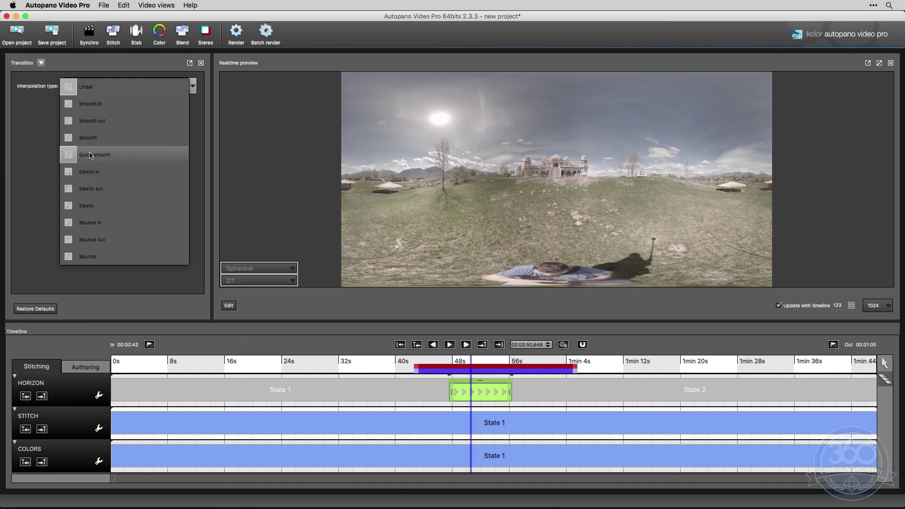
{"action": "left_click", "coordinate": [37, 161]}
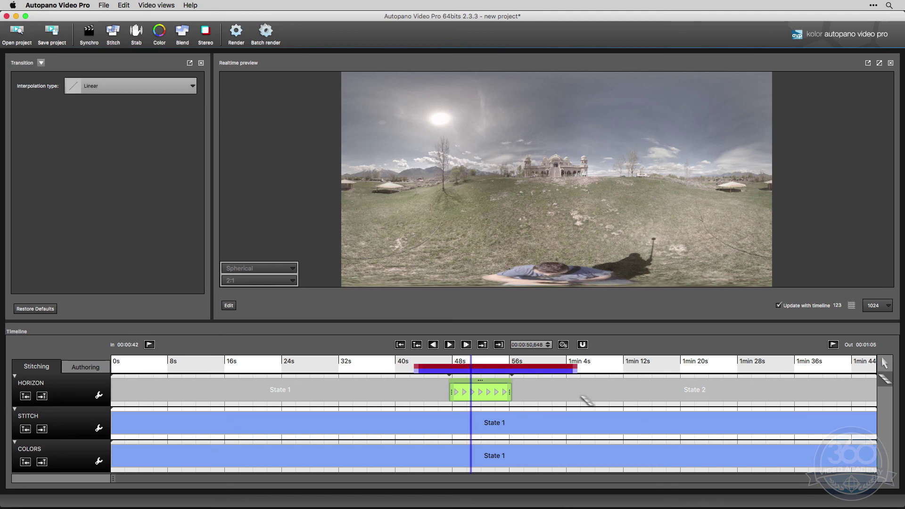
{"action": "right_click", "coordinate": [484, 383]}
{"action": "left_click", "coordinate": [506, 387]}
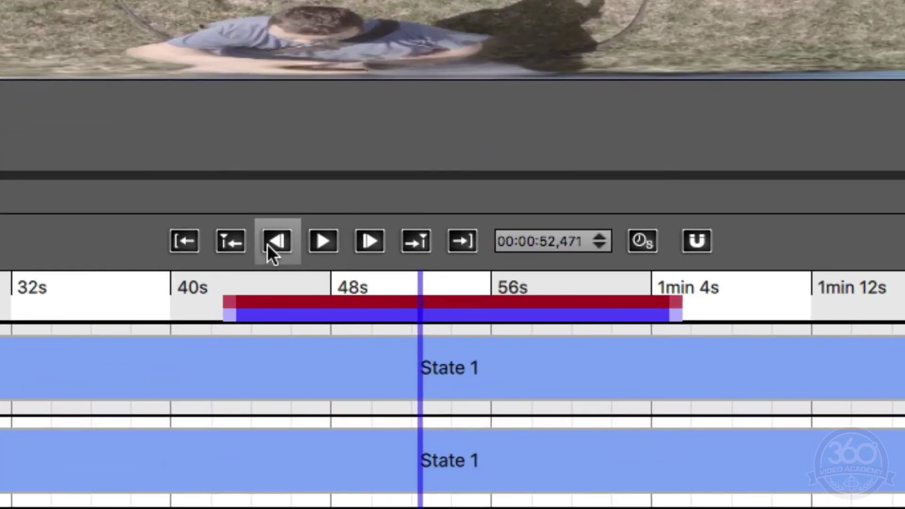
- Switch the timeline units to frames and back to seconds, and try the magnet snapping option
{"action": "left_click", "coordinate": [646, 241]}
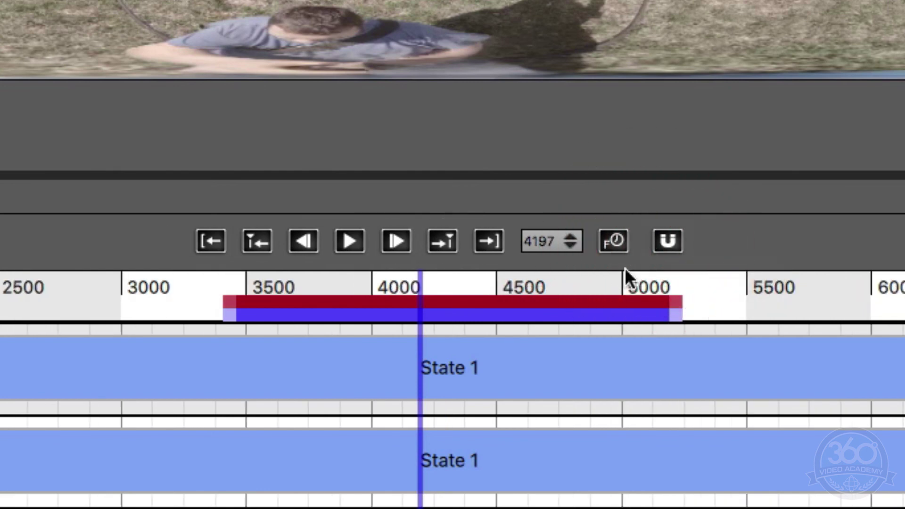
{"action": "left_click", "coordinate": [620, 240]}
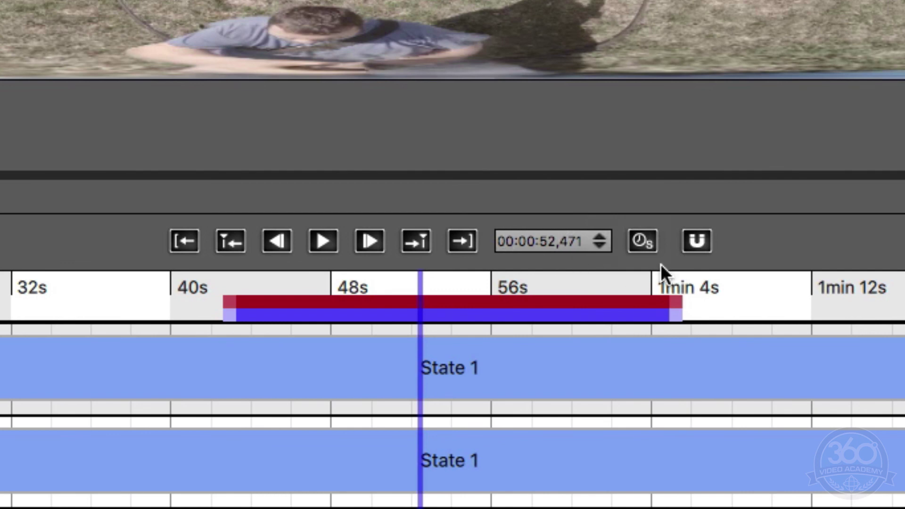
{"action": "left_click", "coordinate": [697, 241]}
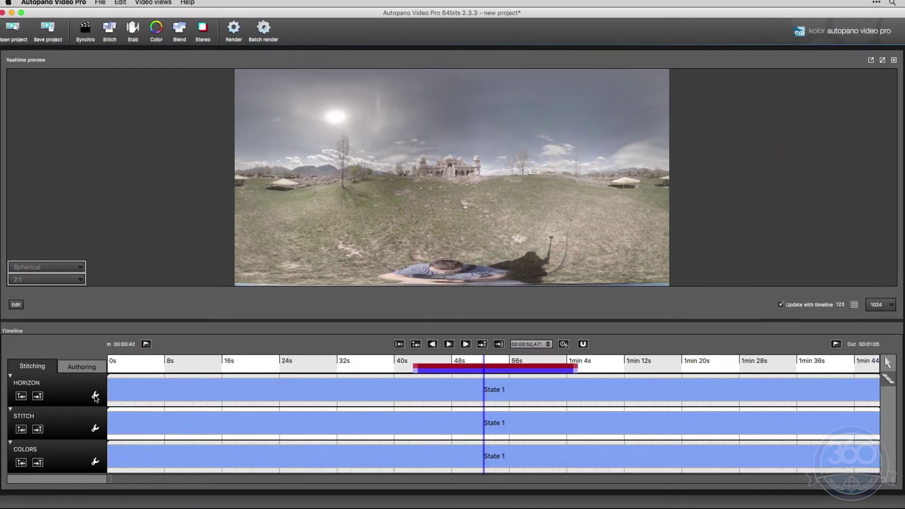
- View the settings linked to the STITCH and COLORS tracks, and finish with the HORIZON track's Stabilization settings
{"action": "left_click", "coordinate": [0, 393]}
{"action": "left_click", "coordinate": [99, 430]}
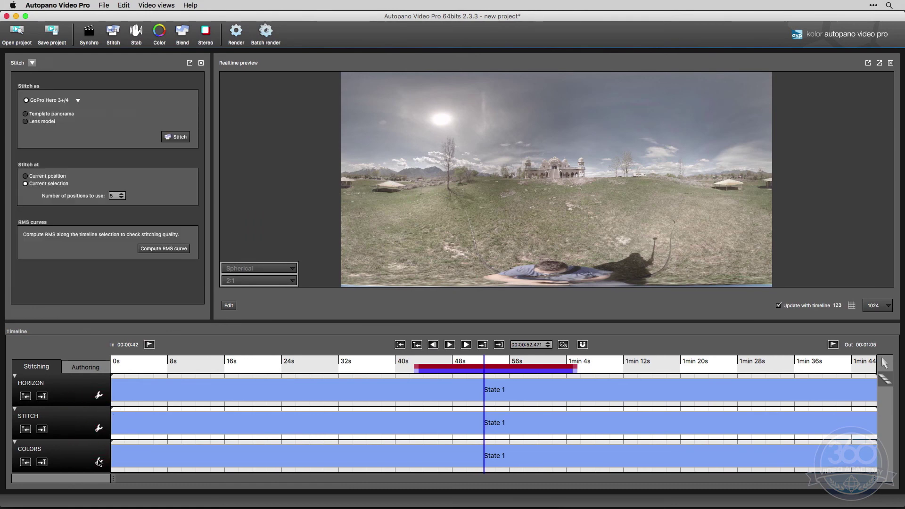
{"action": "left_click", "coordinate": [99, 462]}
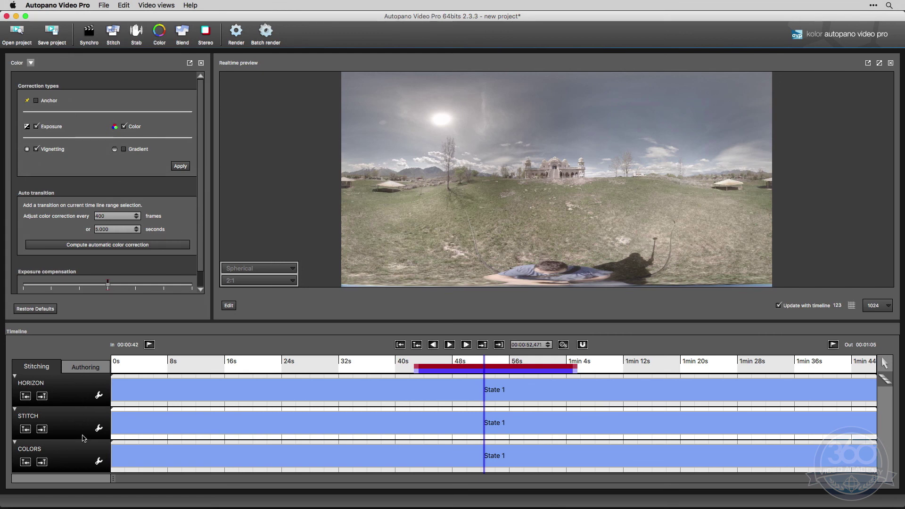
{"action": "left_click", "coordinate": [98, 430]}
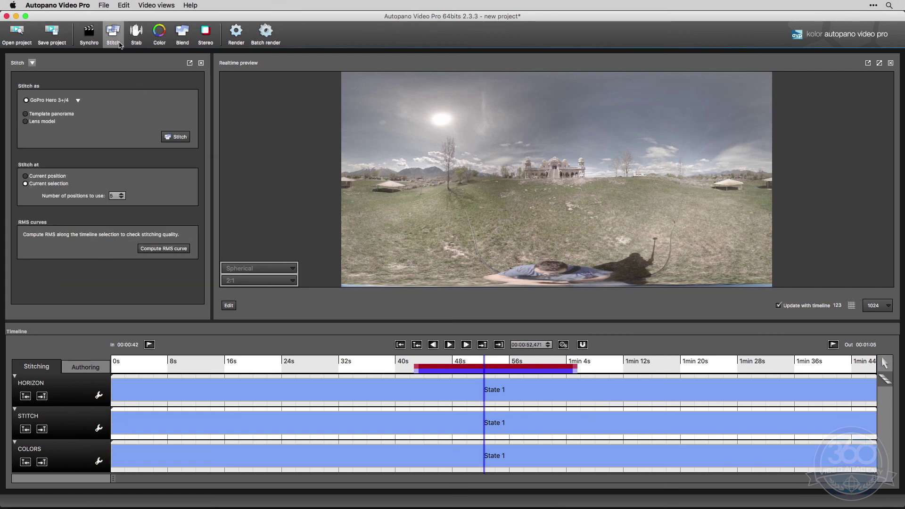
{"action": "left_click", "coordinate": [98, 396]}
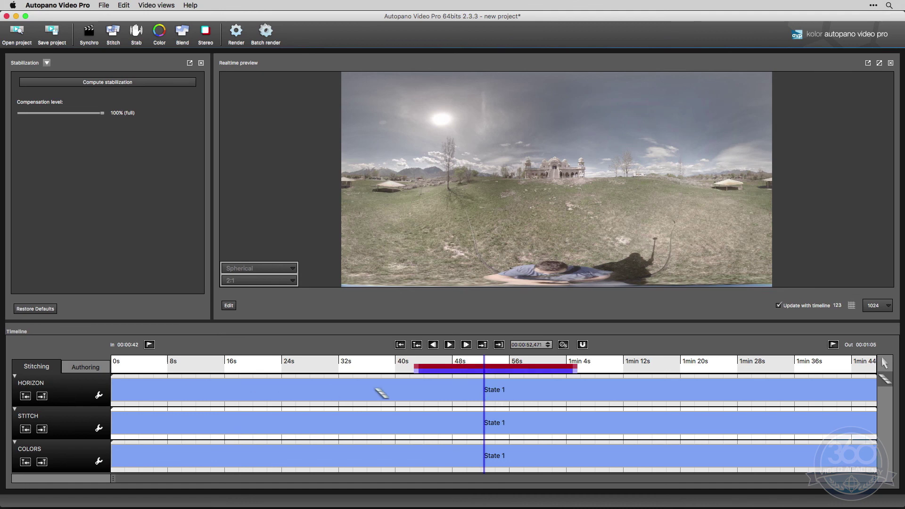
- Split the HORIZON track at about 52.5 s with a transition to about 57 s, and apply a downward-bowed horizon to State 1
{"action": "left_click", "coordinate": [487, 388]}
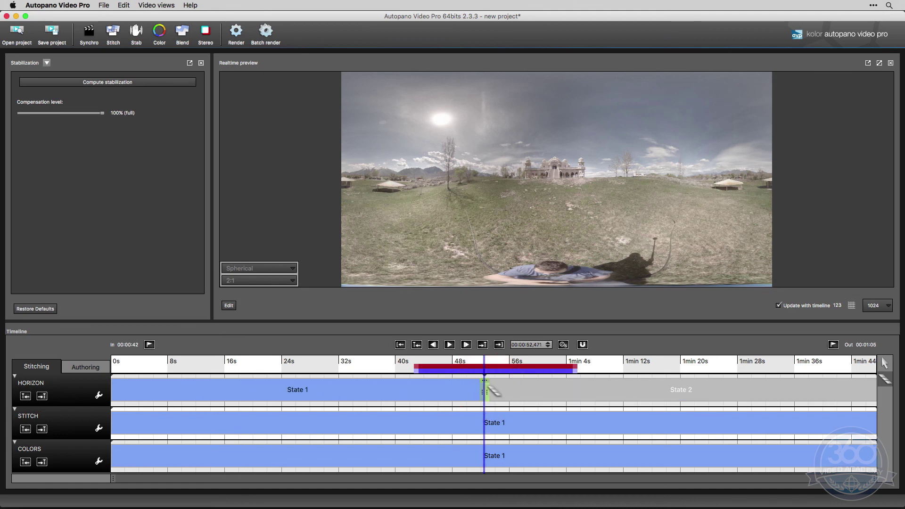
{"action": "left_click_drag", "start_coordinate": [536, 180], "coordinate": [578, 219]}
{"action": "left_click", "coordinate": [309, 266]}
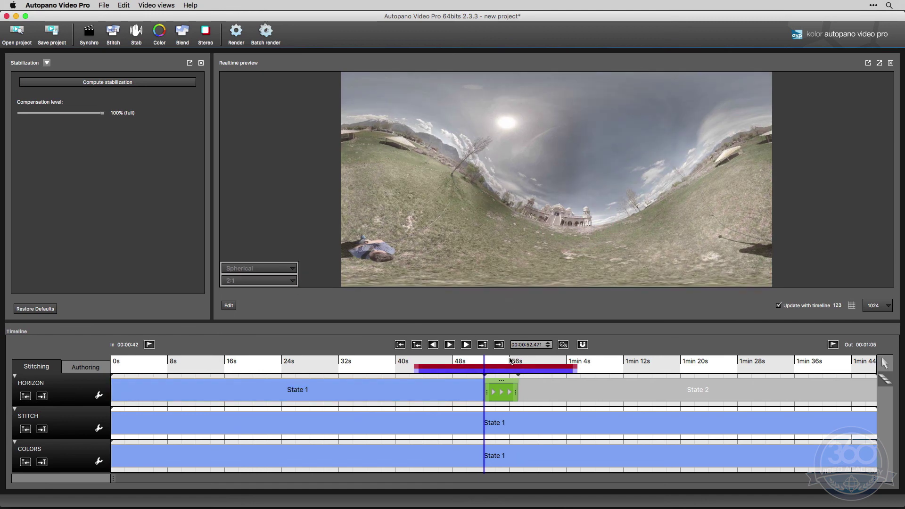
- Move the playhead to the transition's end at about 57.2 s and apply an upward-arched horizon to State 2
{"action": "left_click", "coordinate": [478, 347]}
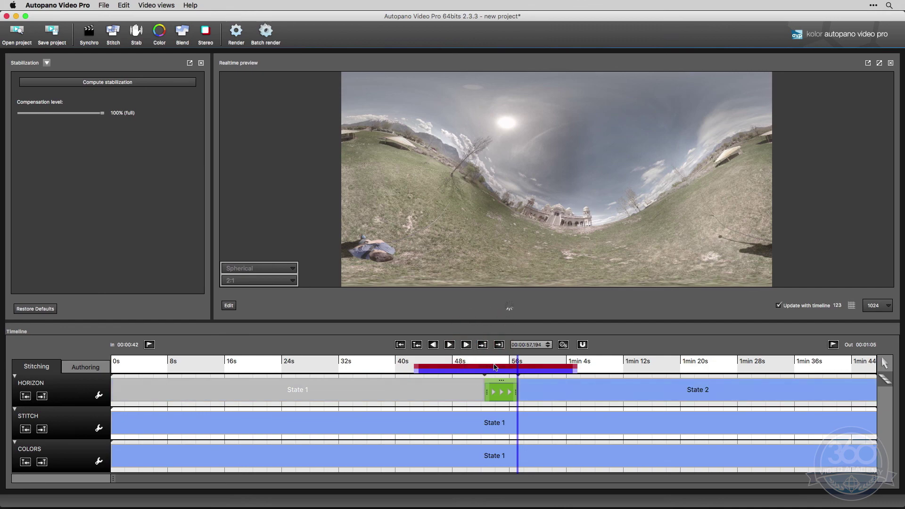
{"action": "left_click_drag", "start_coordinate": [559, 208], "coordinate": [542, 178]}
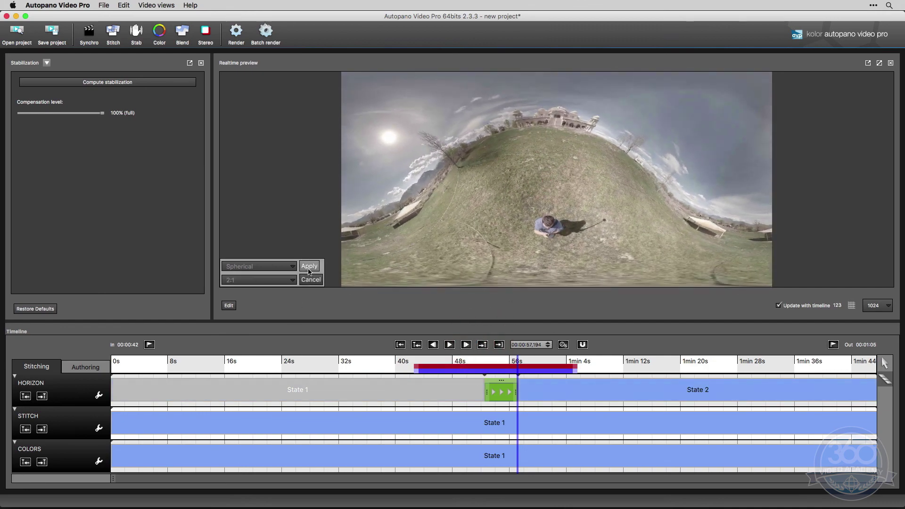
{"action": "left_click", "coordinate": [309, 266]}
- Play the HORIZON transition from just before its start and pause after its end
{"action": "left_click", "coordinate": [479, 368]}
{"action": "left_click", "coordinate": [450, 344]}
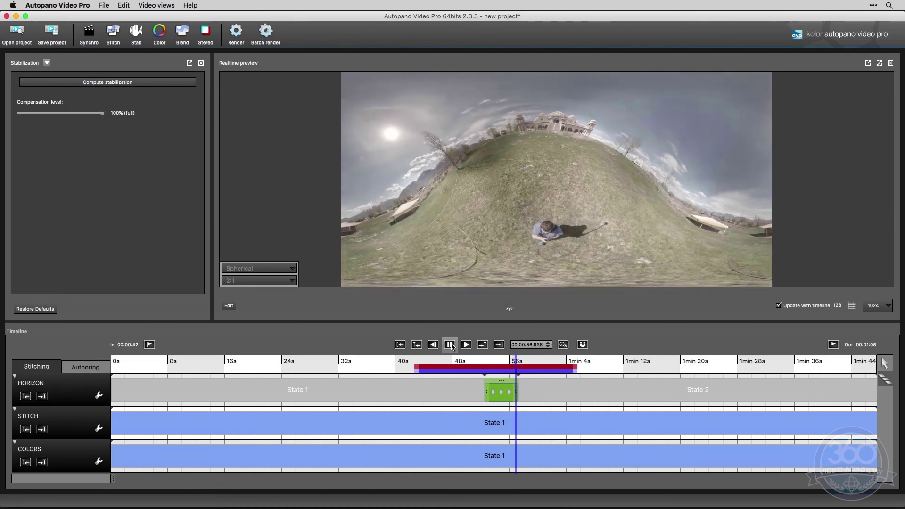
{"action": "left_click", "coordinate": [451, 345]}
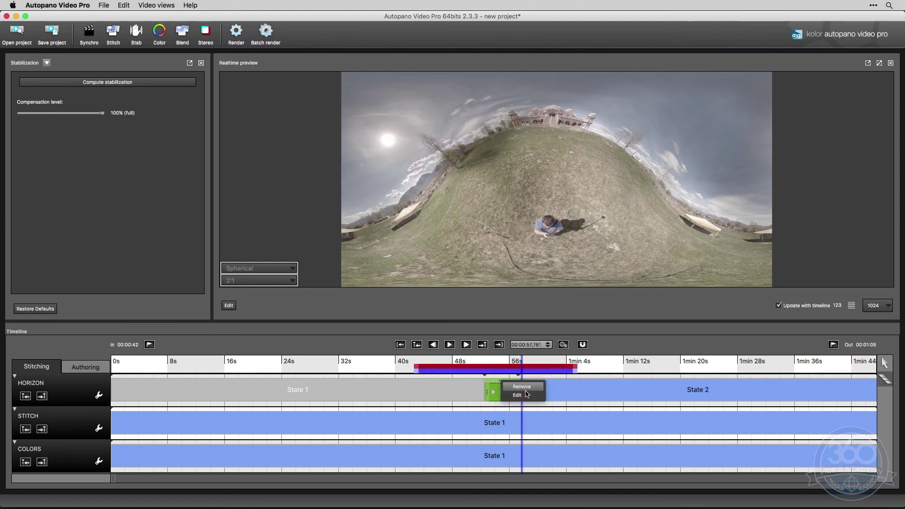
- Edit the HORIZON transition and set its interpolation type to Quick smooth
{"action": "left_click", "coordinate": [519, 395]}
{"action": "left_click", "coordinate": [116, 87]}
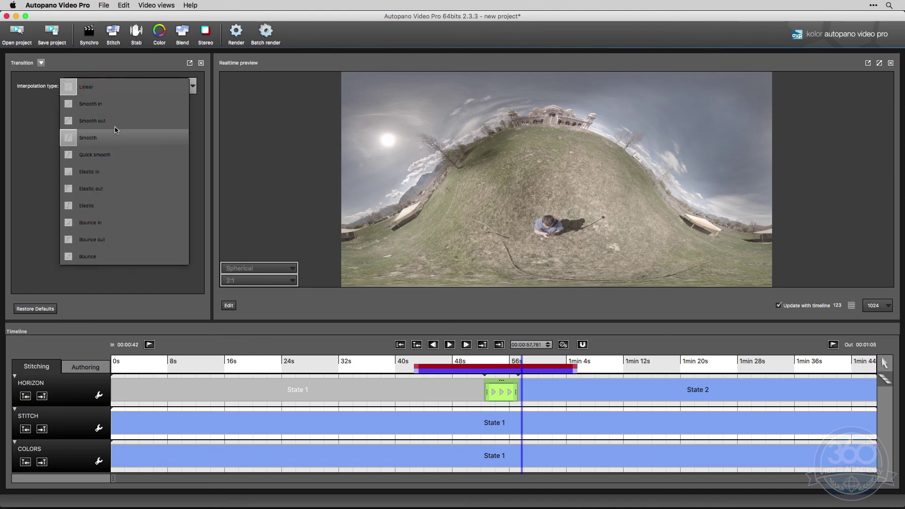
{"action": "left_click", "coordinate": [113, 155]}
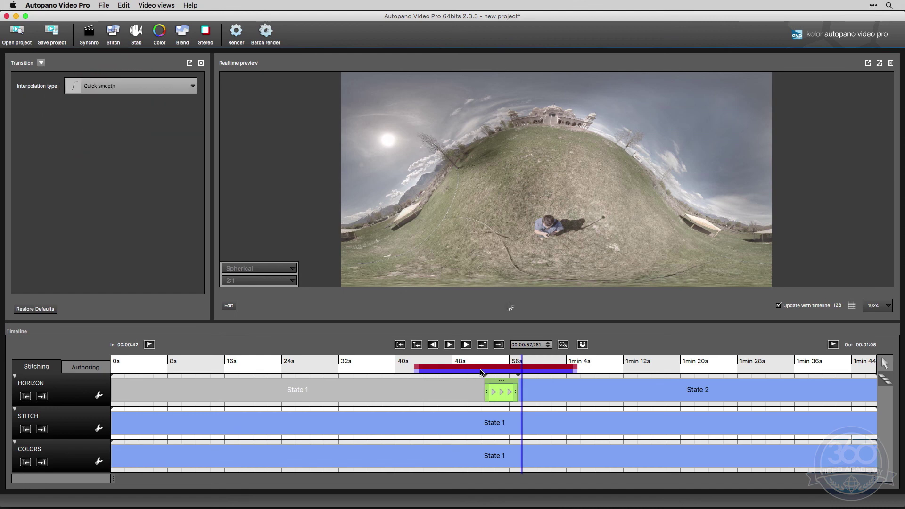
- Replay the HORIZON transition from before its start, pause it, and scrub the playhead back to about 49 s
{"action": "left_click", "coordinate": [477, 373]}
{"action": "left_click", "coordinate": [451, 345]}
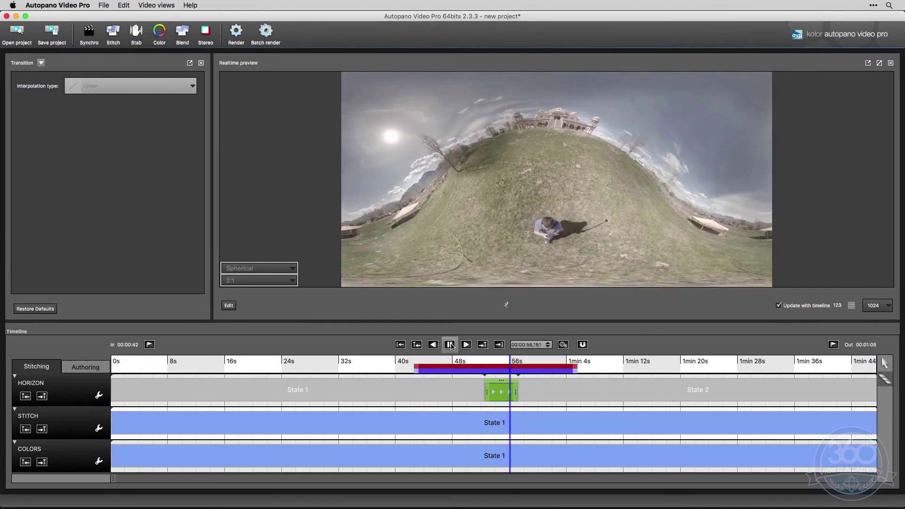
{"action": "left_click", "coordinate": [451, 345]}
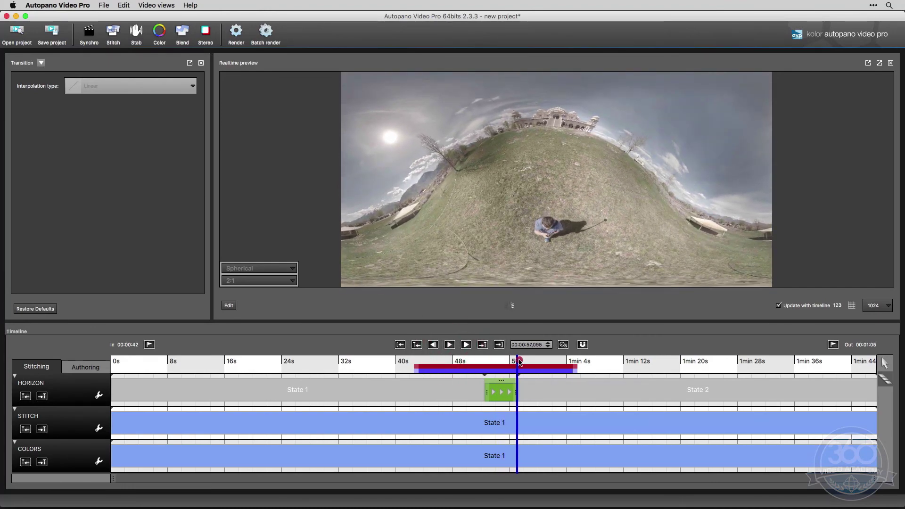
{"action": "left_click_drag", "start_coordinate": [519, 361], "coordinate": [461, 362]}
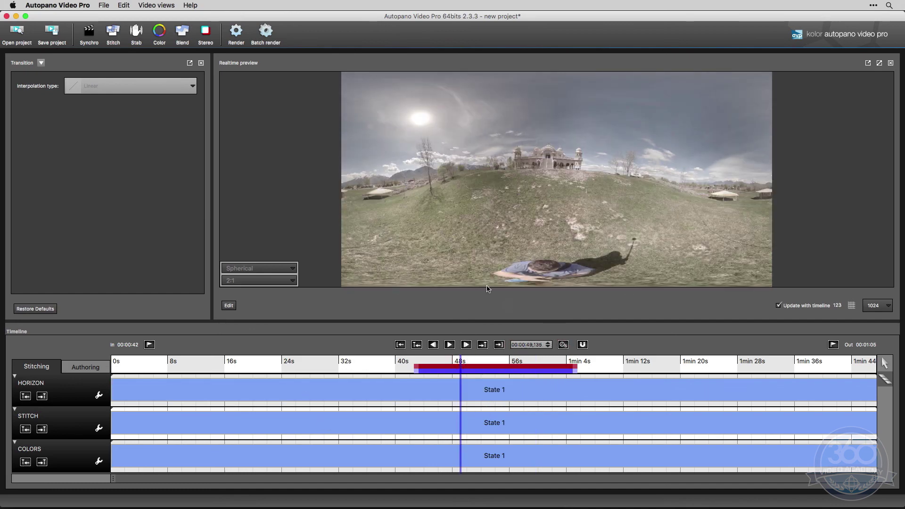